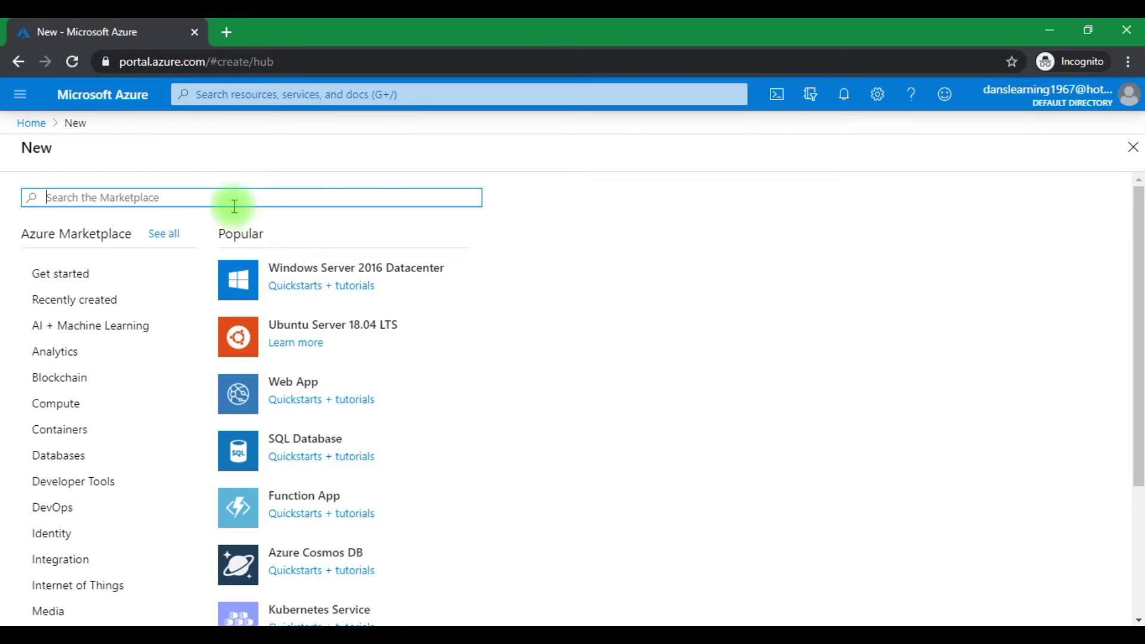
# - Search the Marketplace for "windows server" and open the Windows Server offering
pyautogui.write('windows')
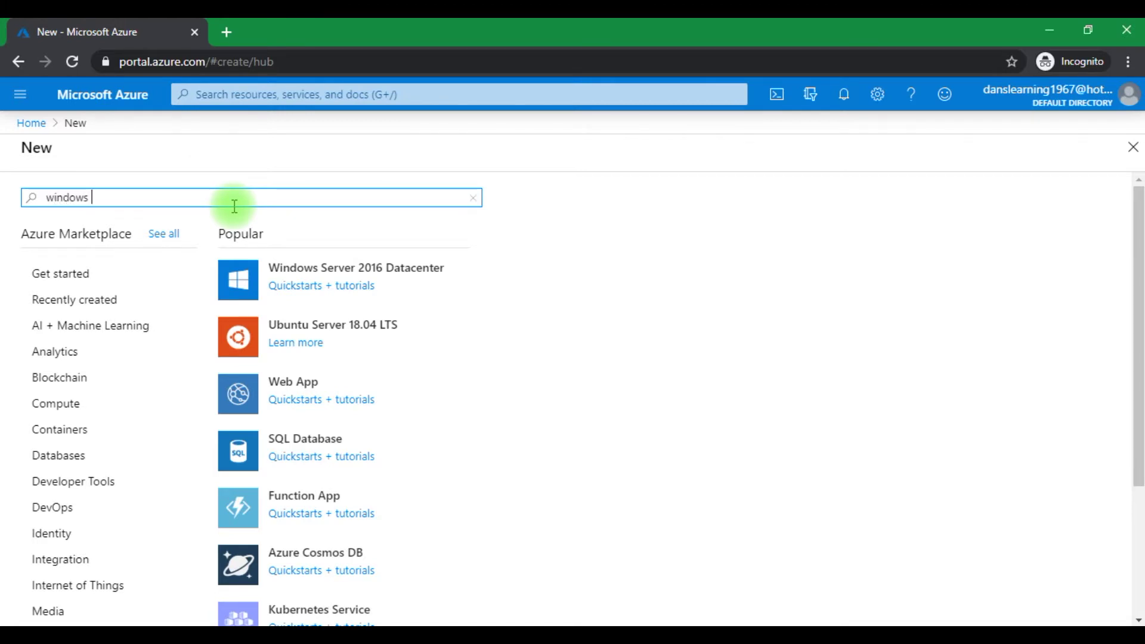
pyautogui.write(' server')
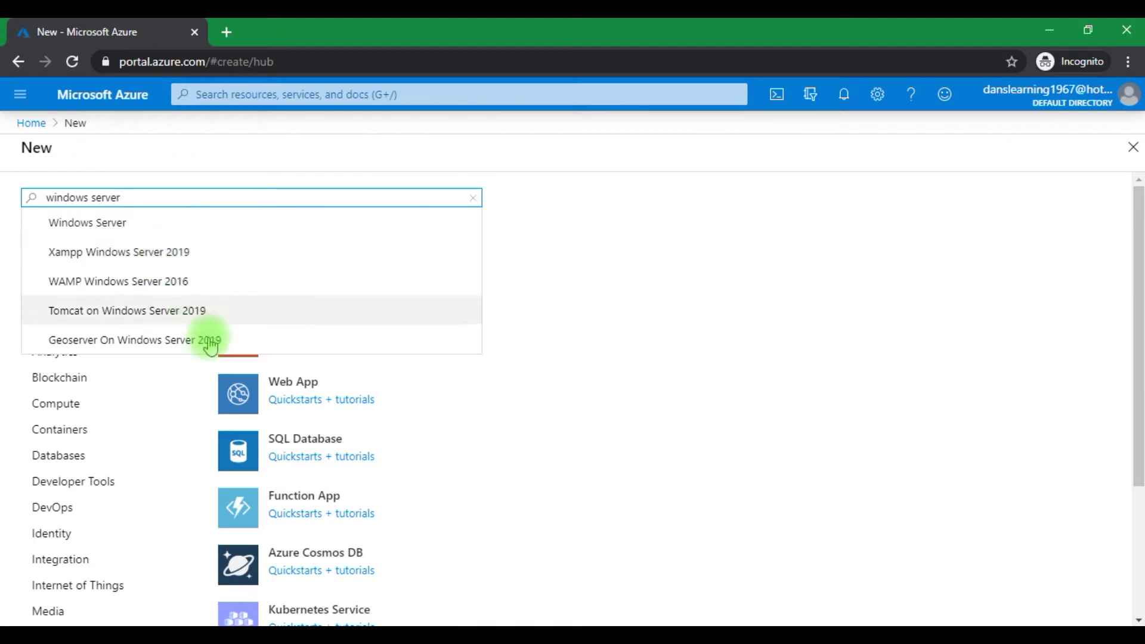
pyautogui.click(150, 229)
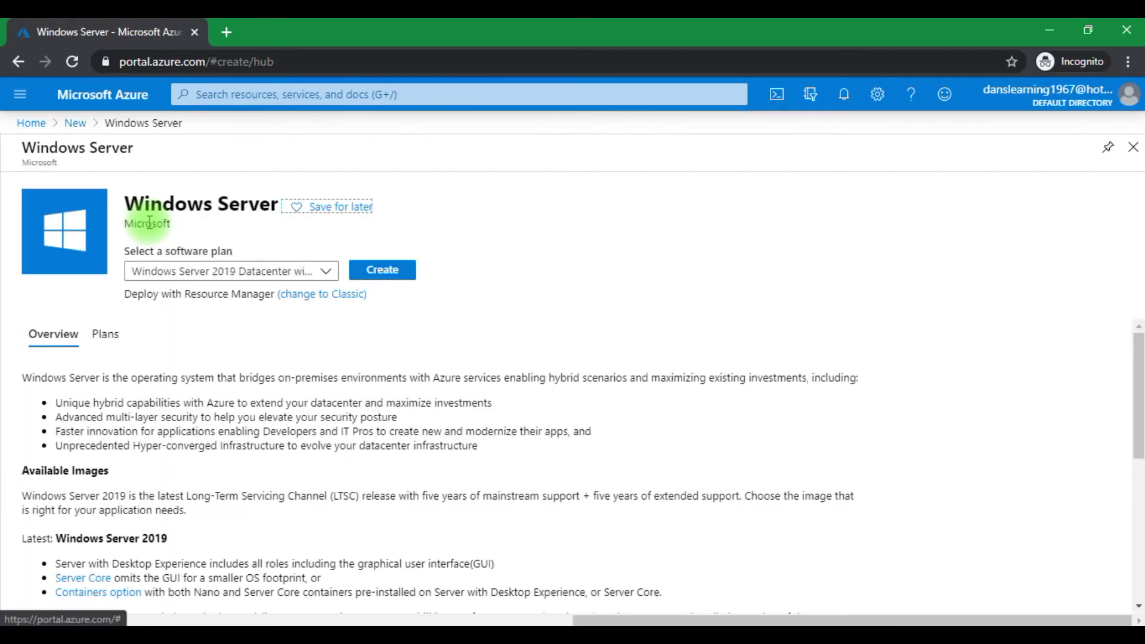
# - Choose the "[smalldisk] Windows Server 2016 Datacenter" software plan and start creating a virtual machine from it
pyautogui.click(325, 275)
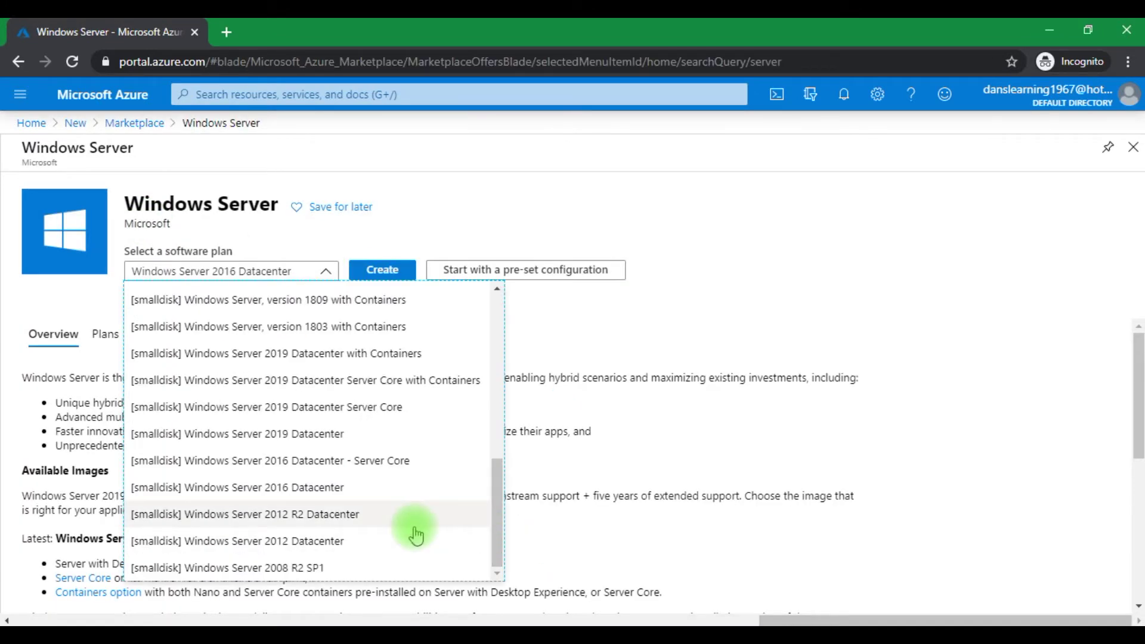
pyautogui.click(360, 490)
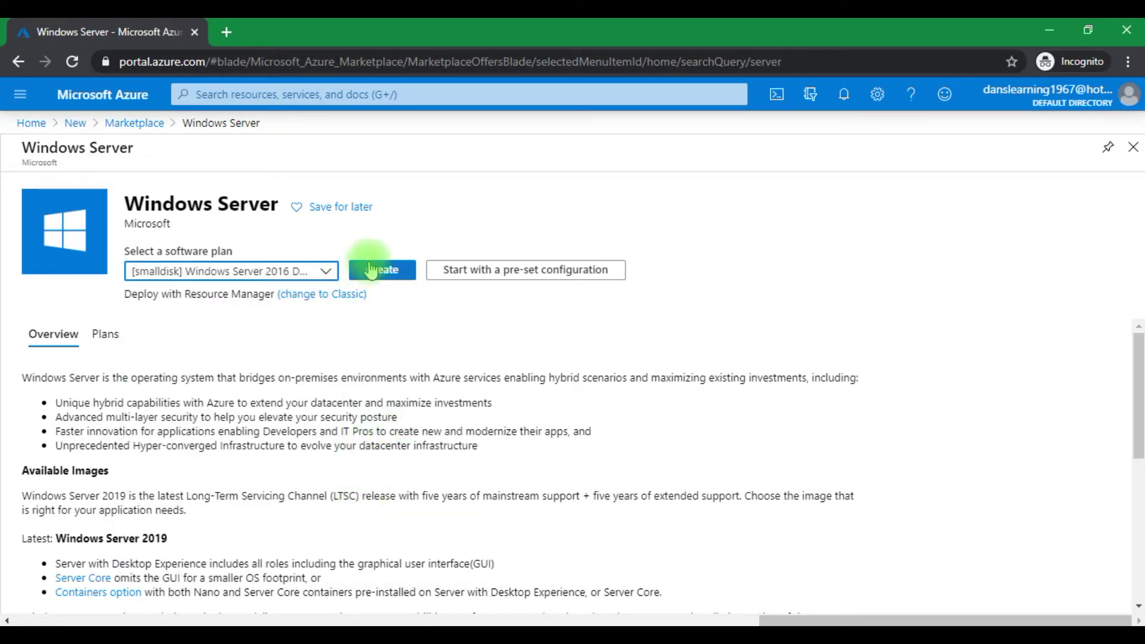
pyautogui.click(388, 271)
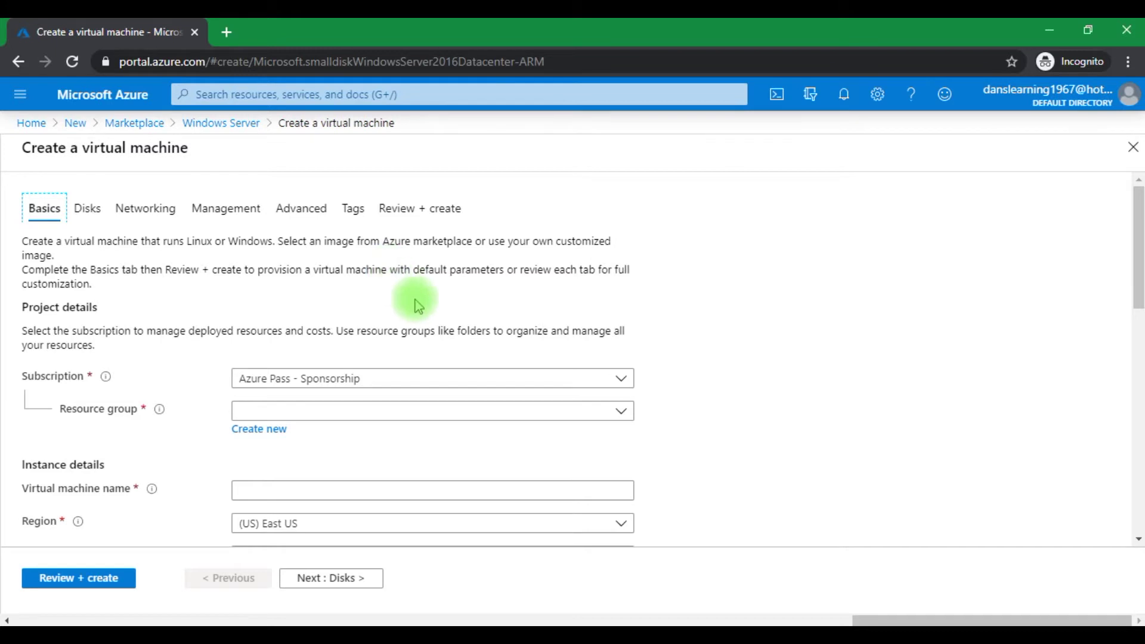
# - Create a new resource group named az1000301-rg for the virtual machine
pyautogui.click(581, 418)
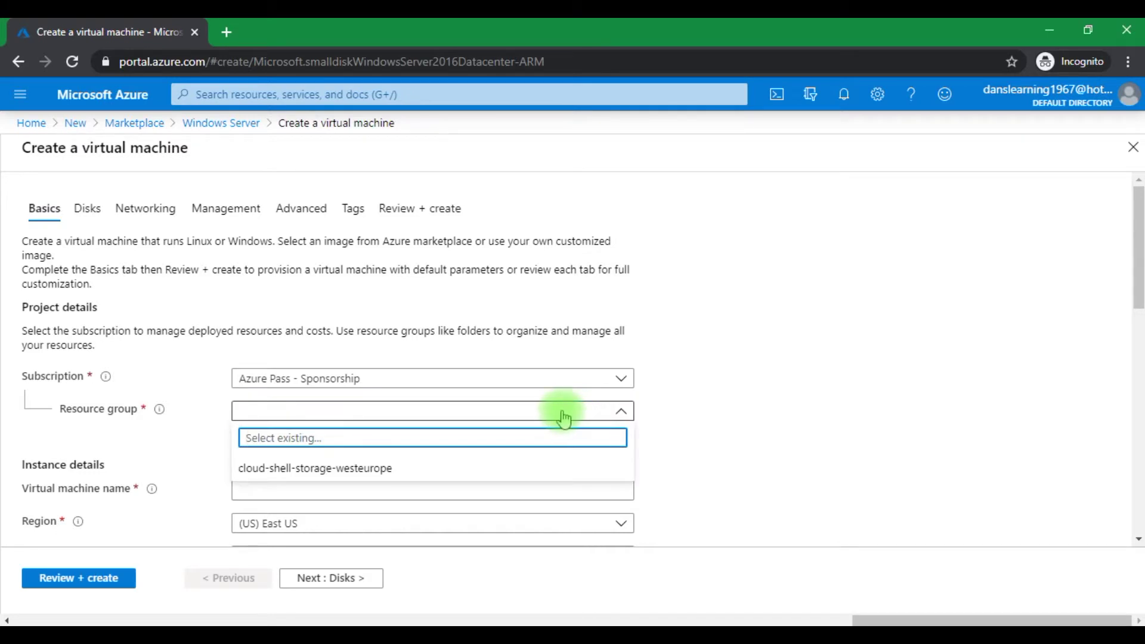
pyautogui.click(533, 411)
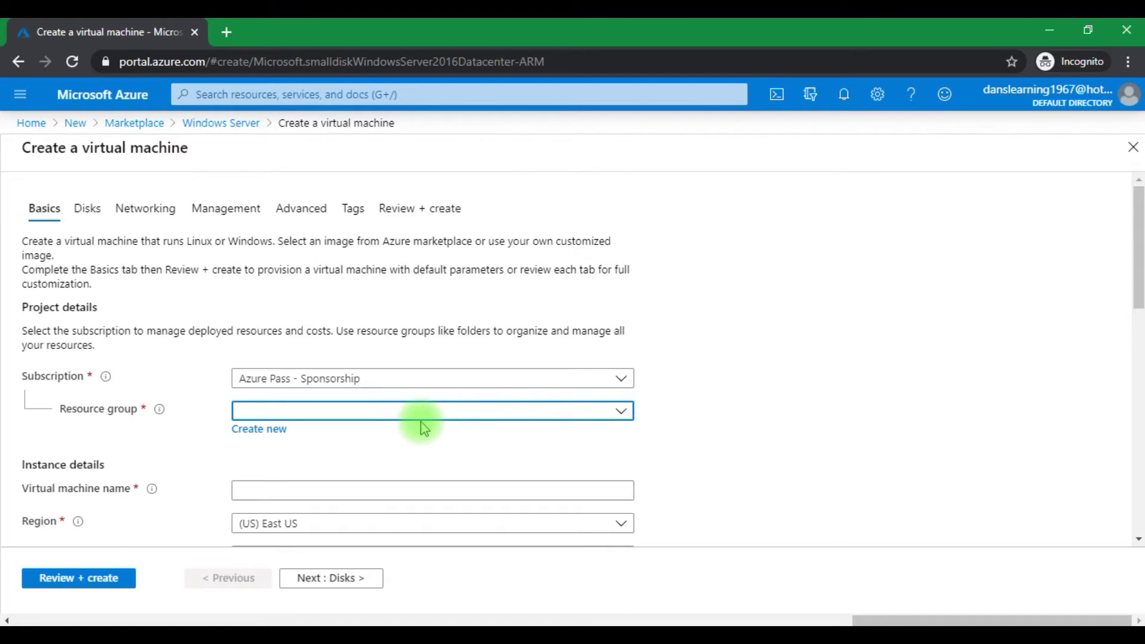
pyautogui.click(259, 430)
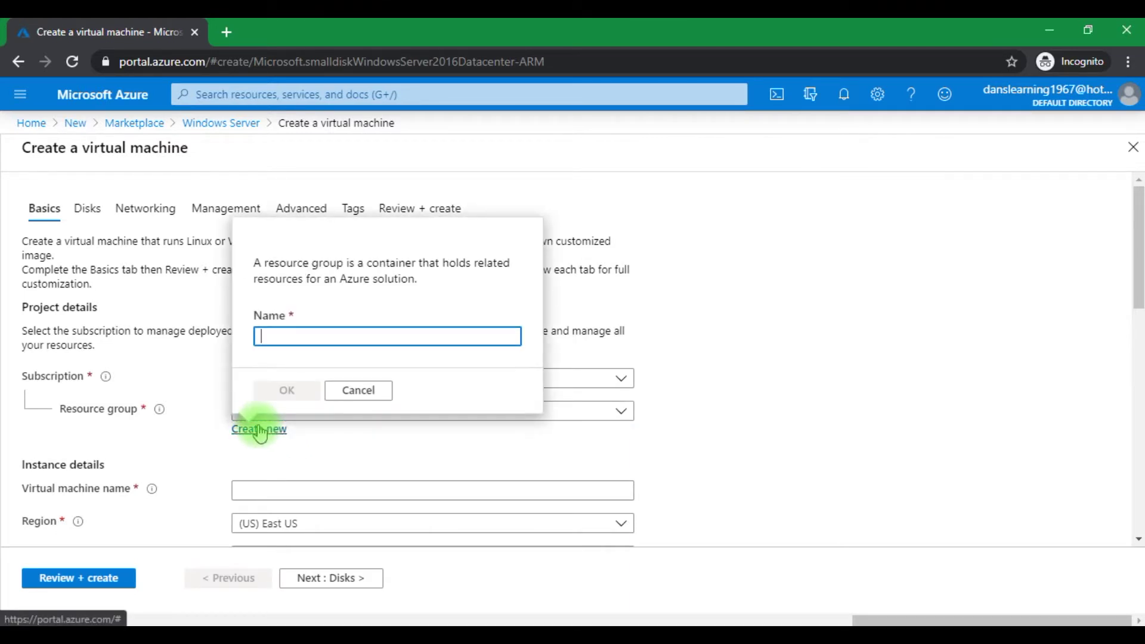
pyautogui.write('az')
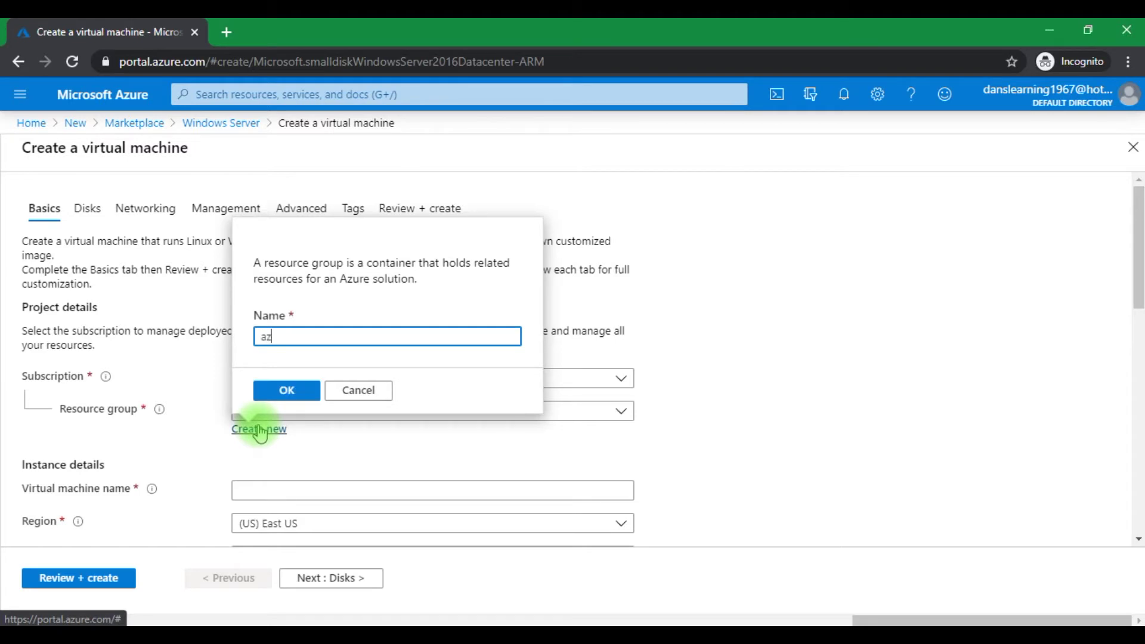
pyautogui.write('1000301-rg')
pyautogui.click(288, 391)
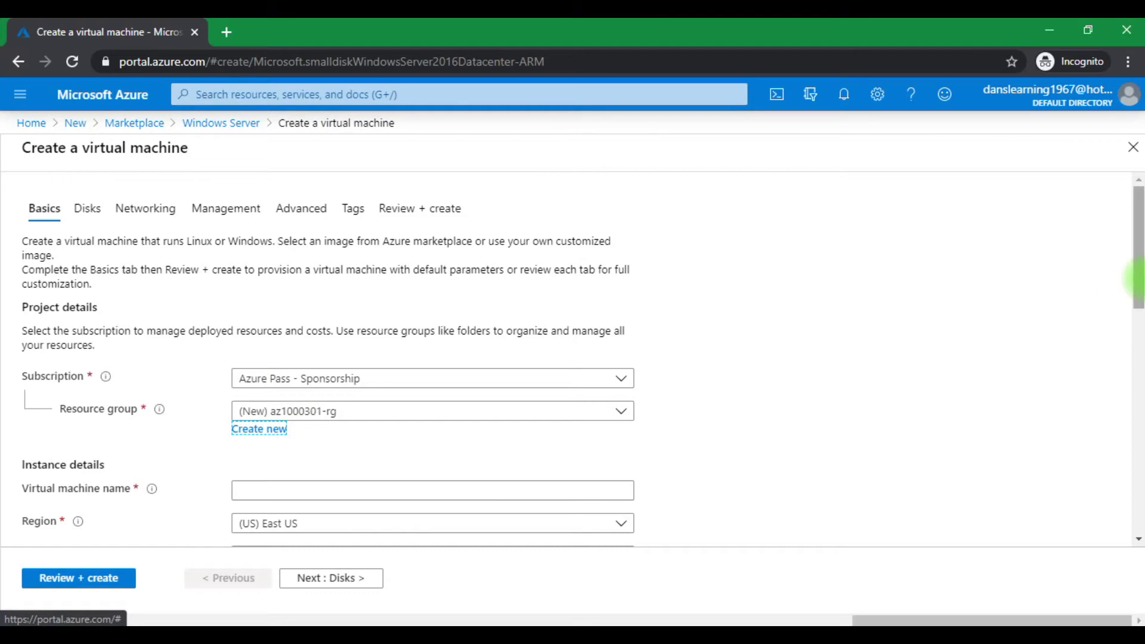
# - Name the virtual machine az1000301-vm0 in the instance details
pyautogui.scroll(-3, 1120, 334)
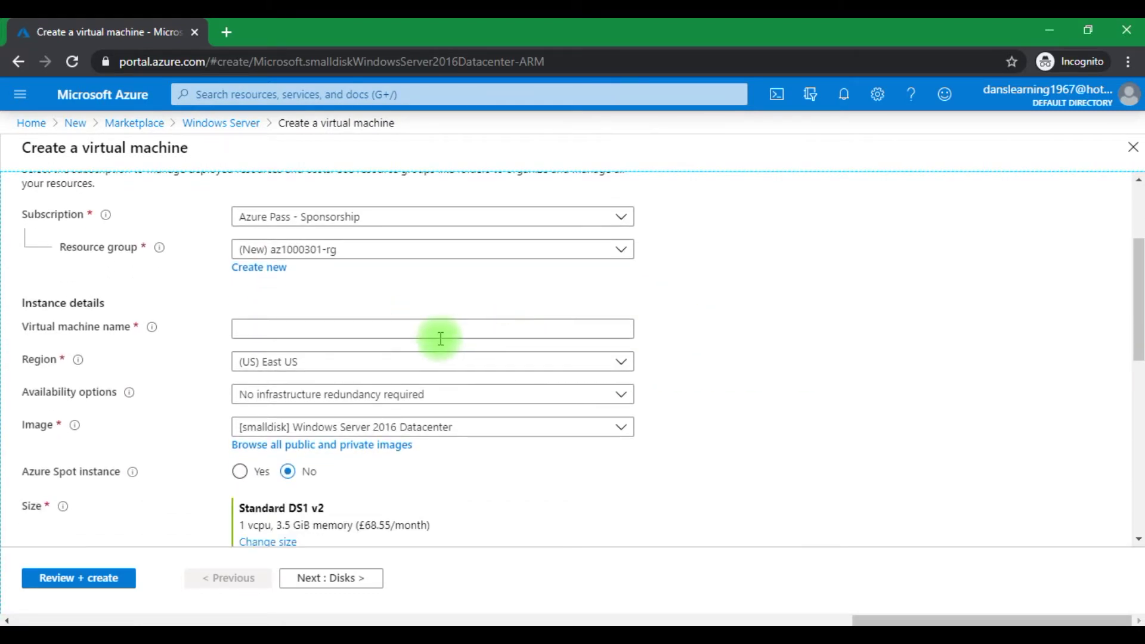
pyautogui.click(361, 336)
pyautogui.write('az1000301')
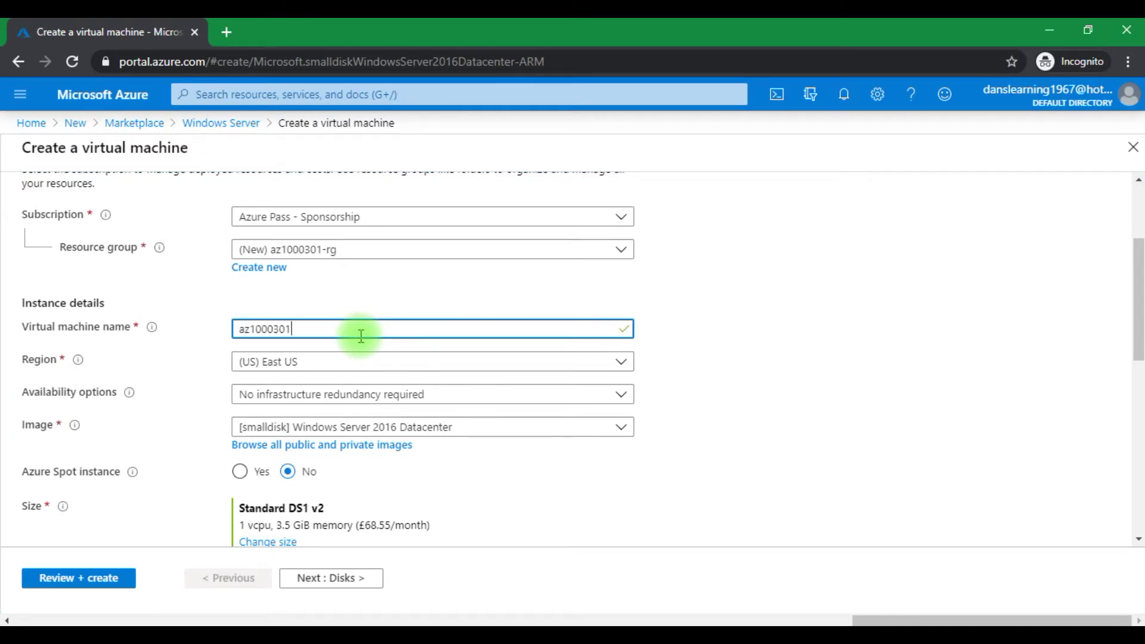
pyautogui.write('-rg')
pyautogui.press('BackSpace')
pyautogui.press('BackSpace')
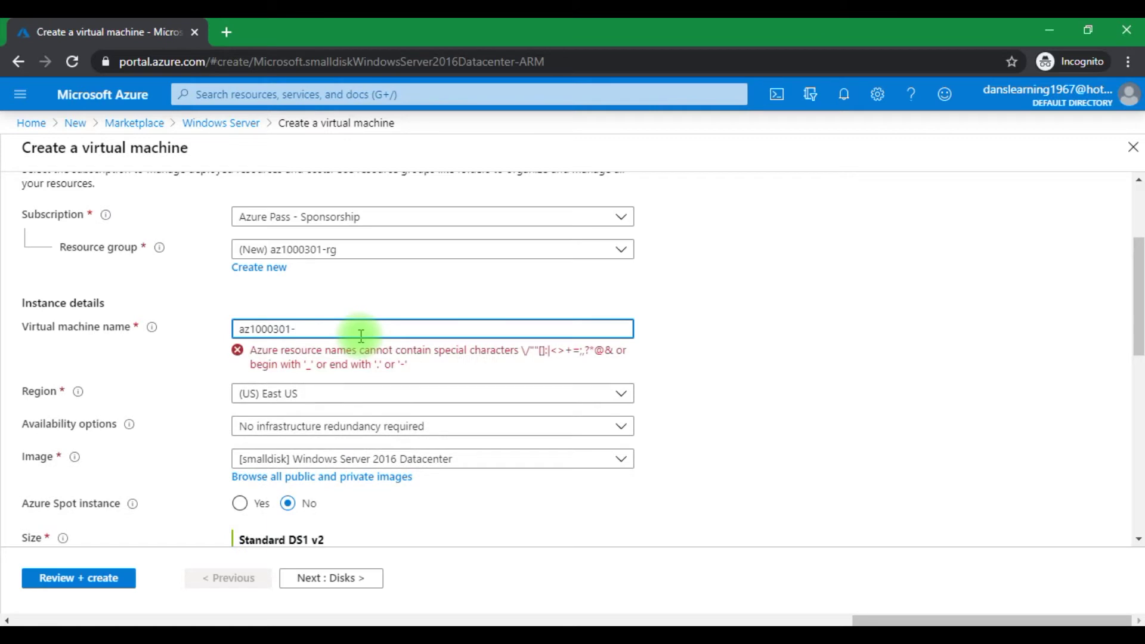
pyautogui.write('vm0')
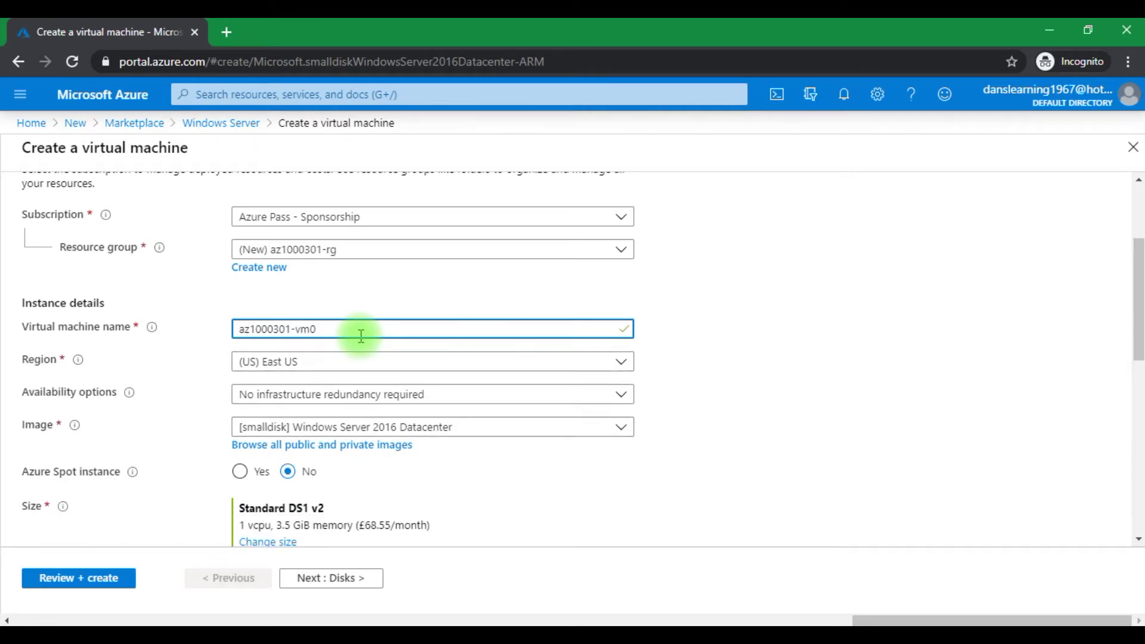
# - Set the virtual machine's region to (Europe) UK South and its availability option to Availability set
pyautogui.moveTo(1138, 311); pyautogui.dragTo(1137, 332)
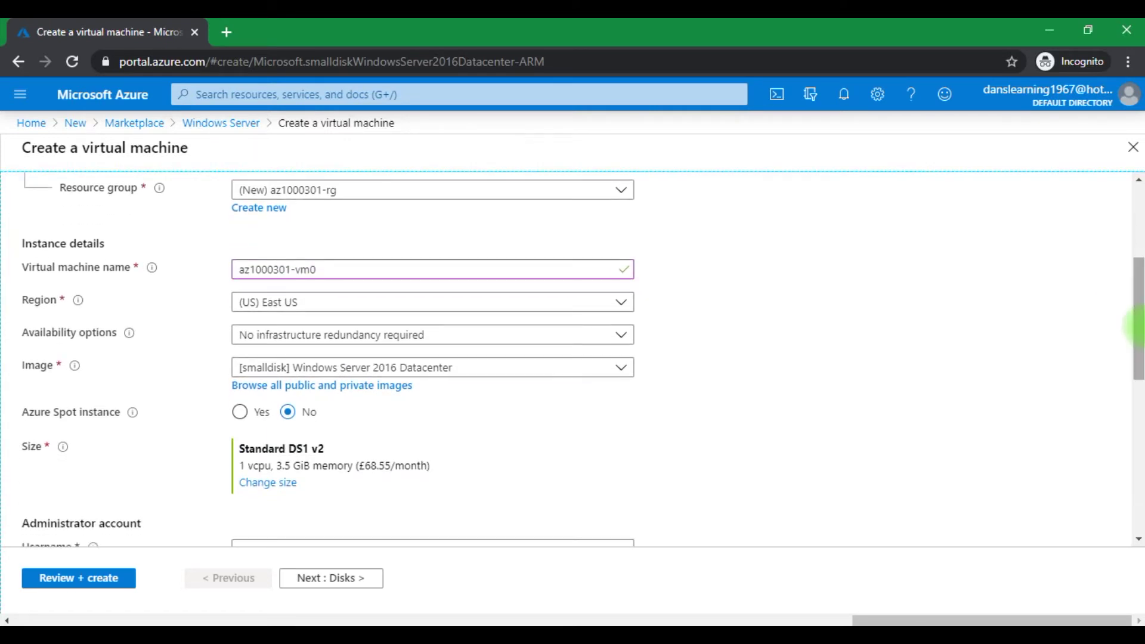
pyautogui.click(627, 301)
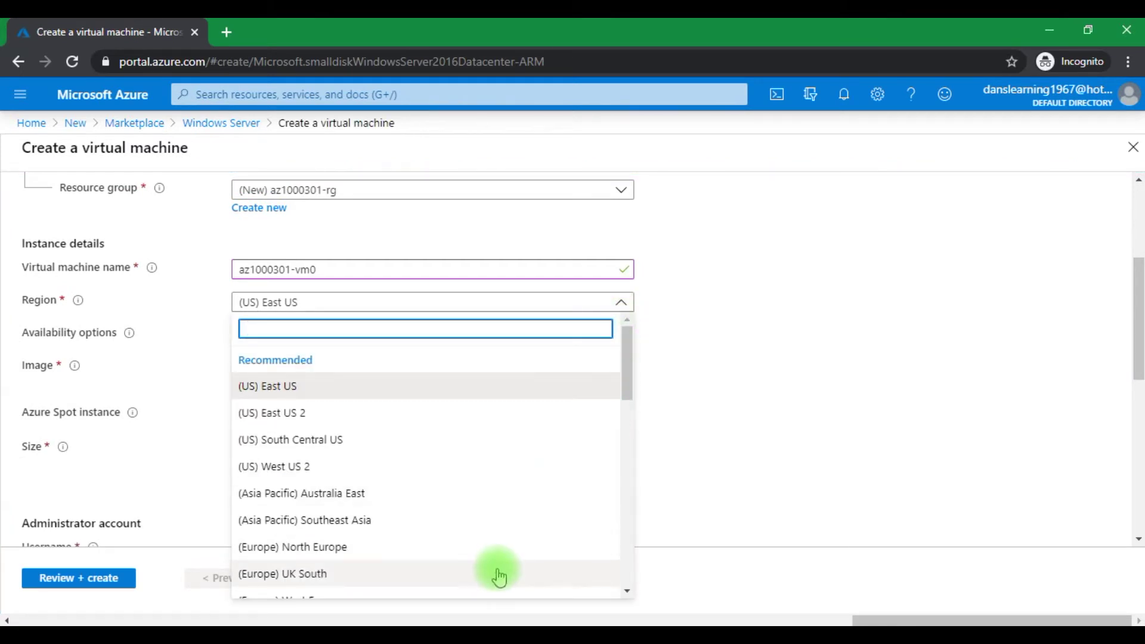
pyautogui.scroll(-2, 627, 384)
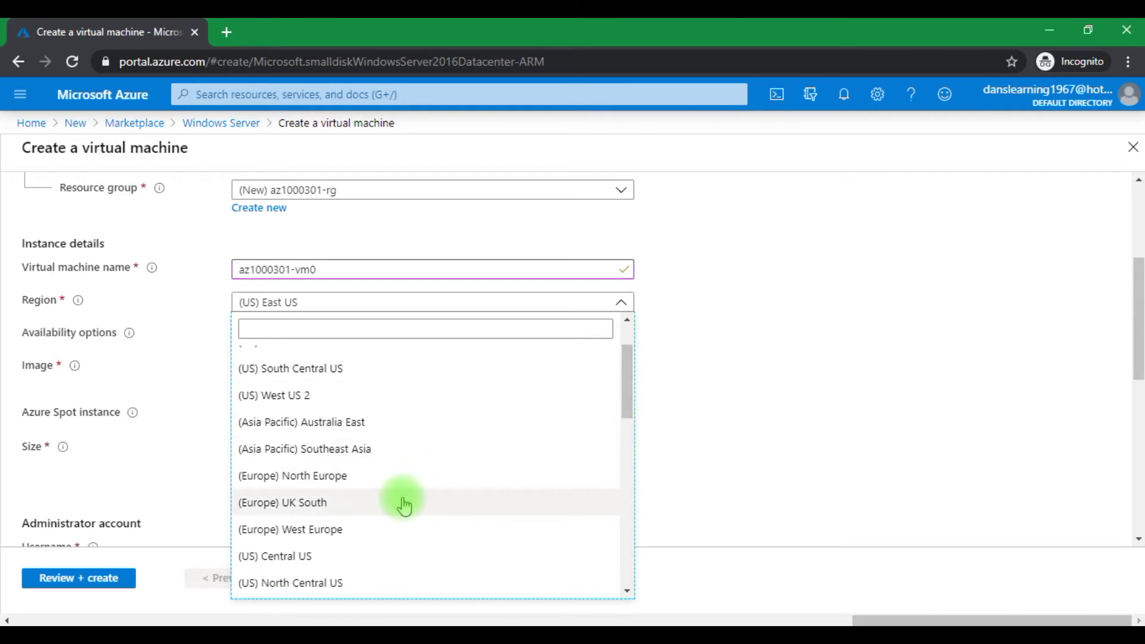
pyautogui.click(403, 504)
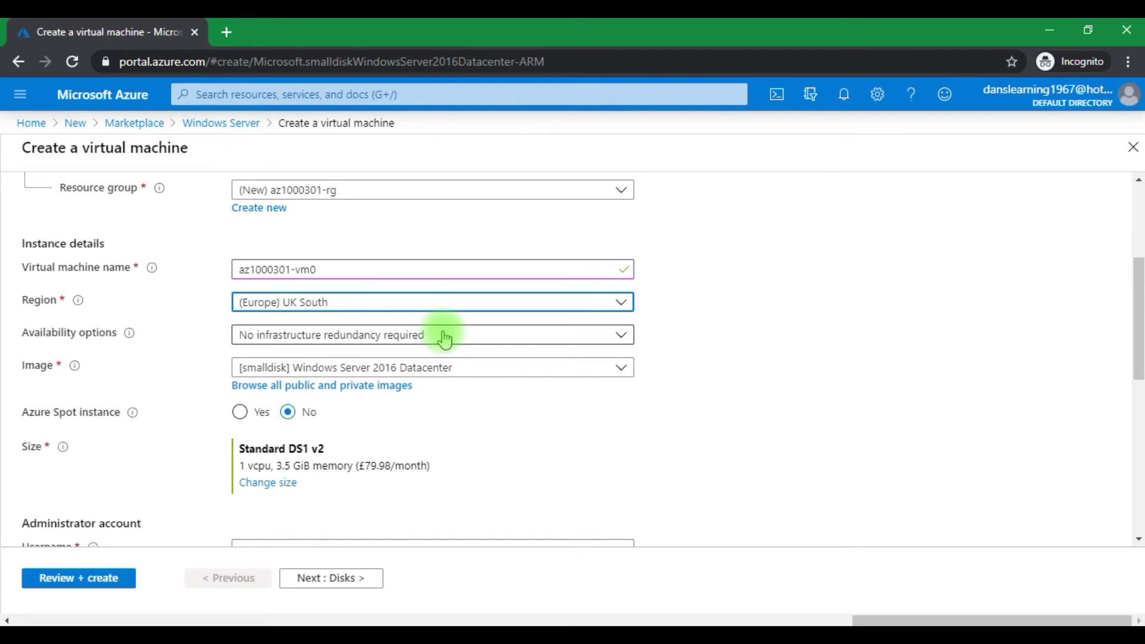
pyautogui.click(444, 339)
pyautogui.click(379, 410)
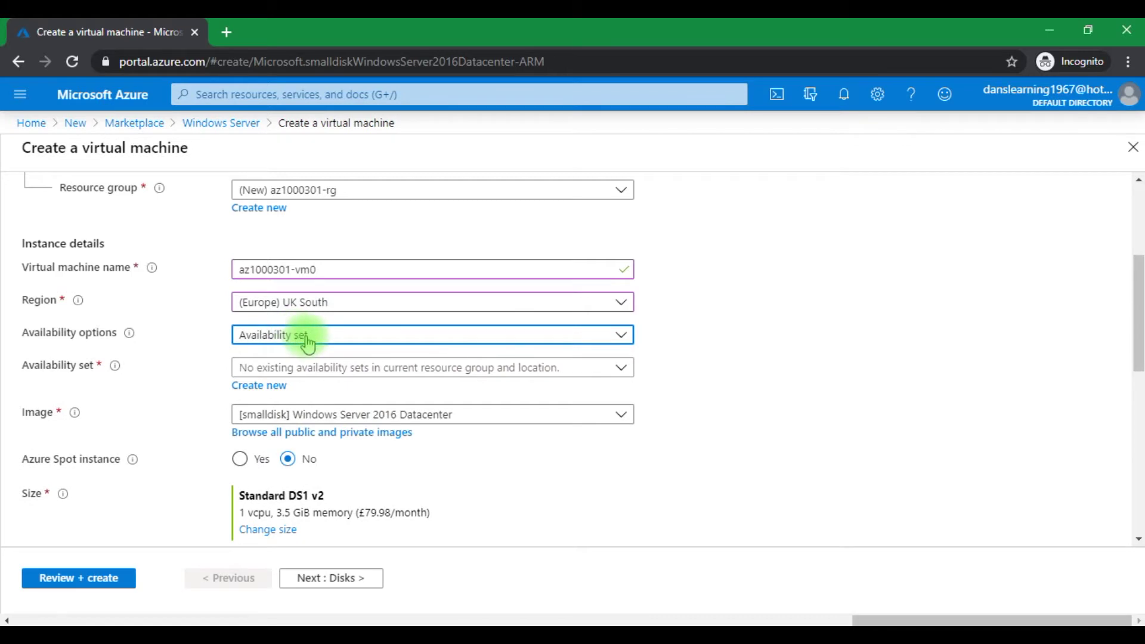
# - Create a new availability set named az1000301-avset0, keeping the default fault and update domains
pyautogui.click(282, 374)
pyautogui.click(225, 391)
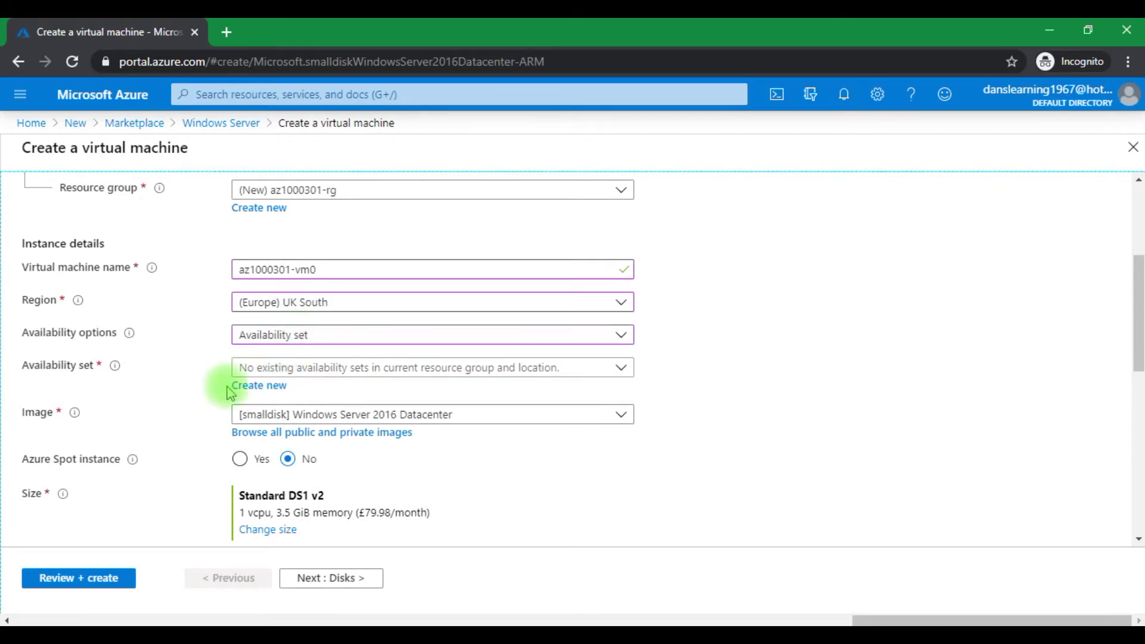
pyautogui.click(254, 387)
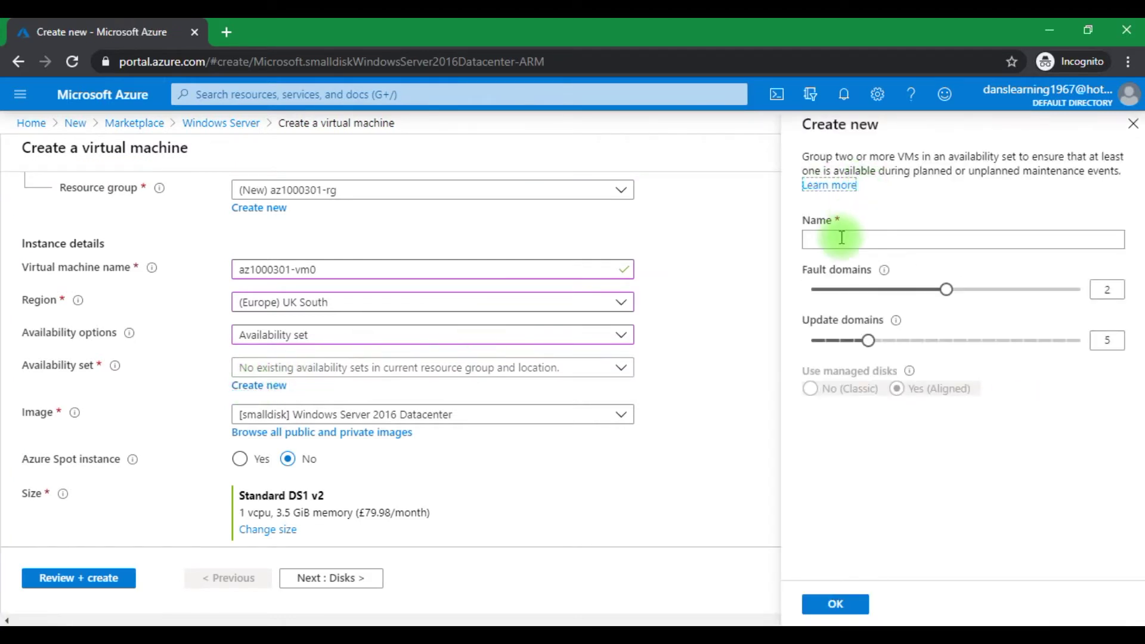
pyautogui.click(841, 237)
pyautogui.write('az')
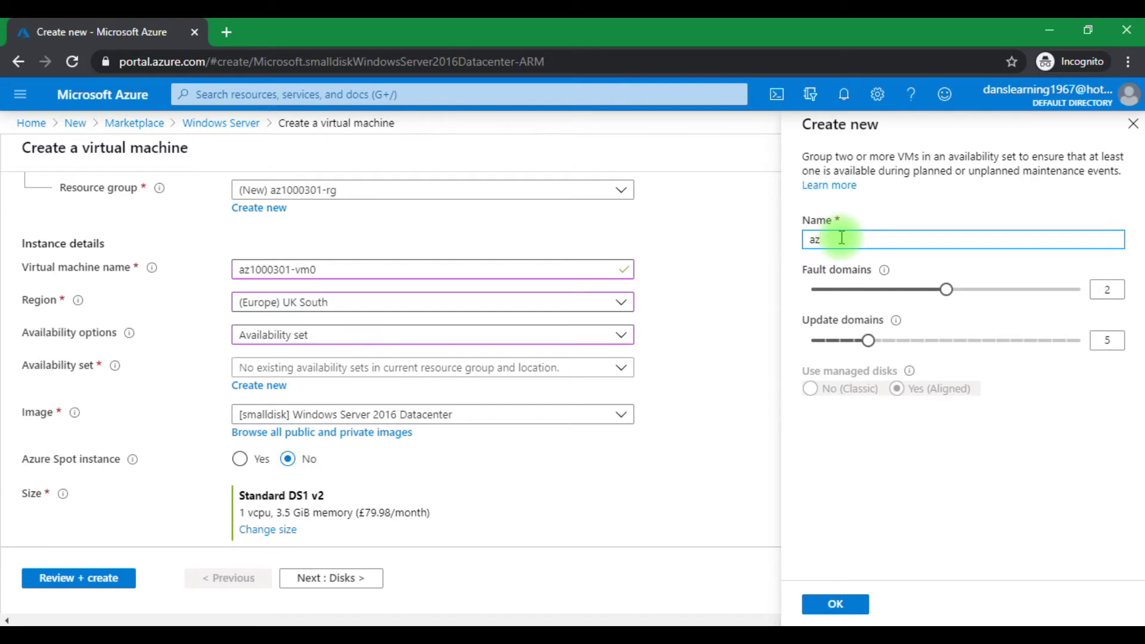
pyautogui.write('1000301-avset0')
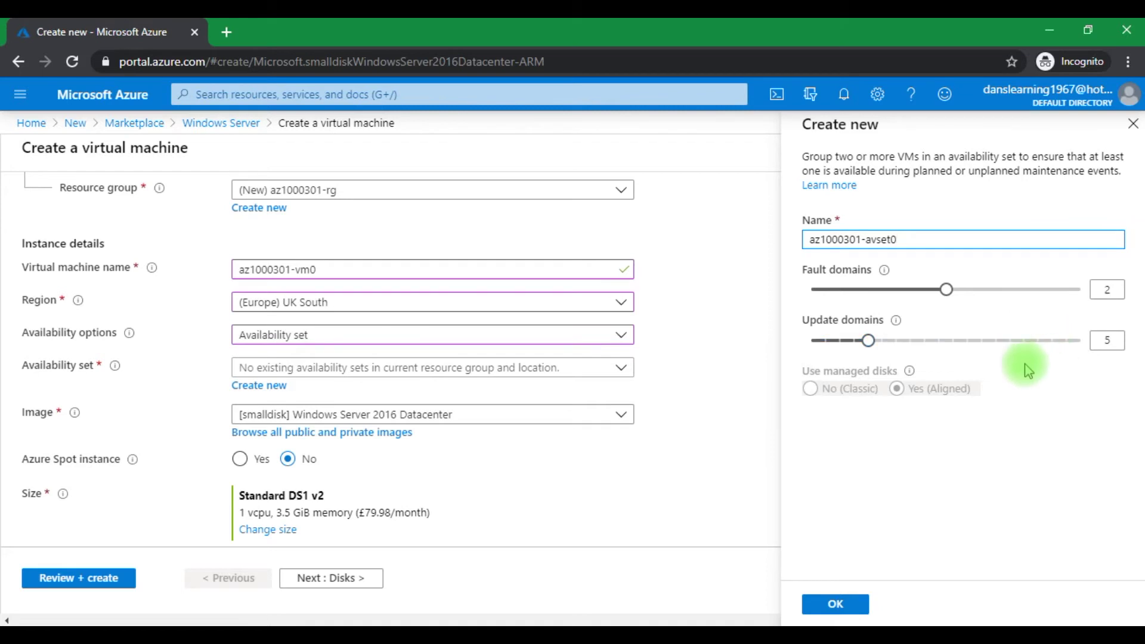
pyautogui.click(852, 607)
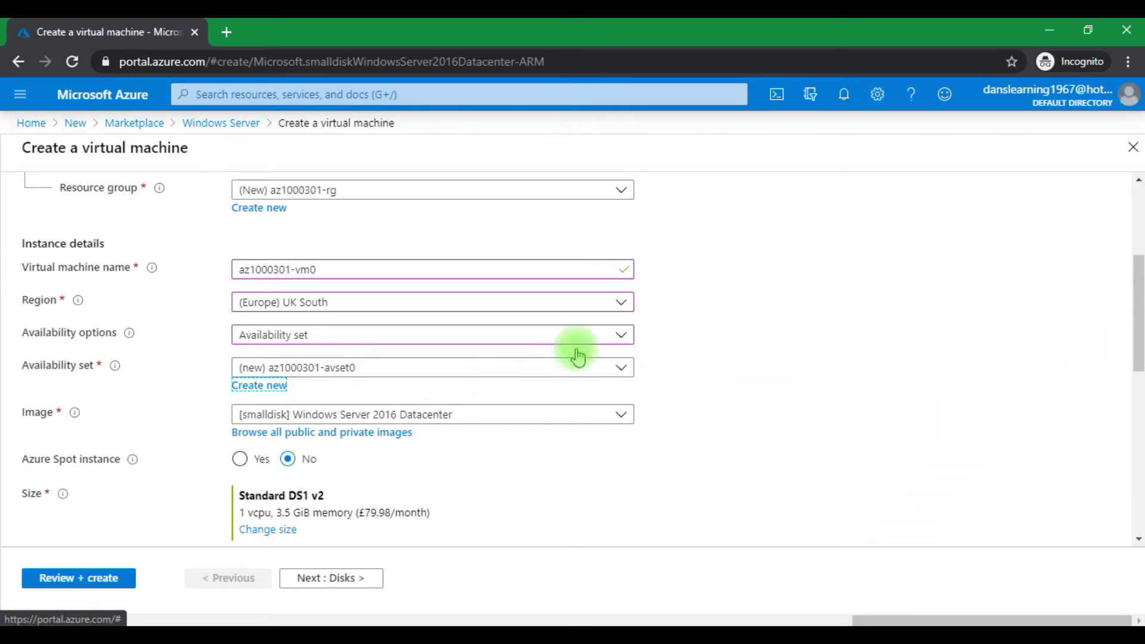
# - Set the administrator account's username to Student, then enter and confirm the account password
pyautogui.scroll(-5, 501, 383)
pyautogui.click(371, 327)
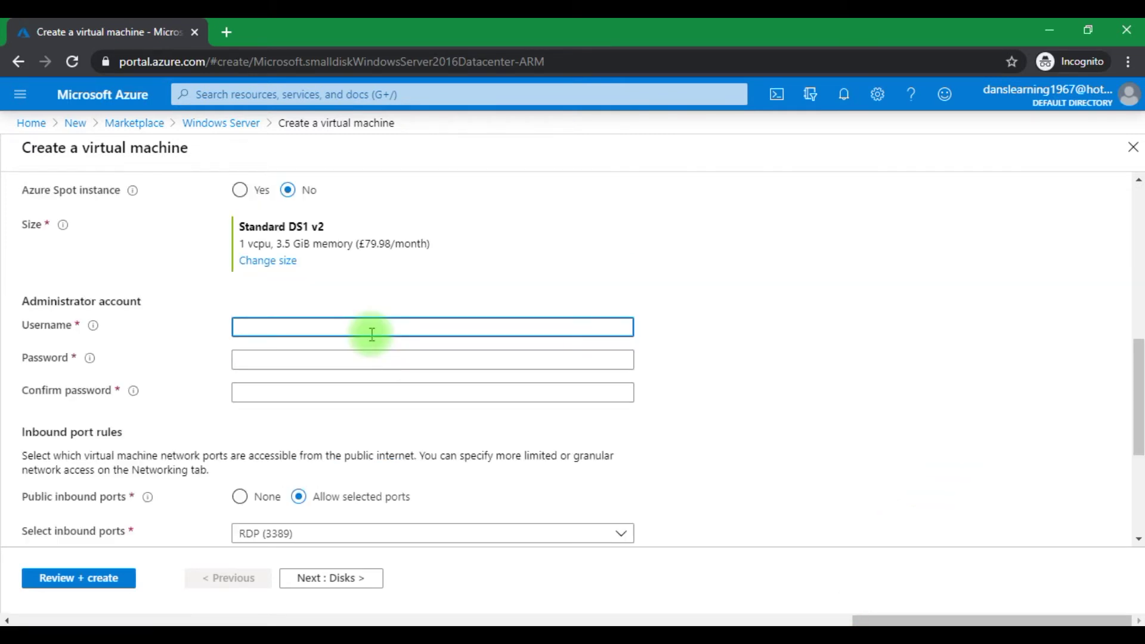
pyautogui.press('capslock')
pyautogui.write('S')
pyautogui.press('capslock')
pyautogui.write('tudent')
pyautogui.click(352, 361)
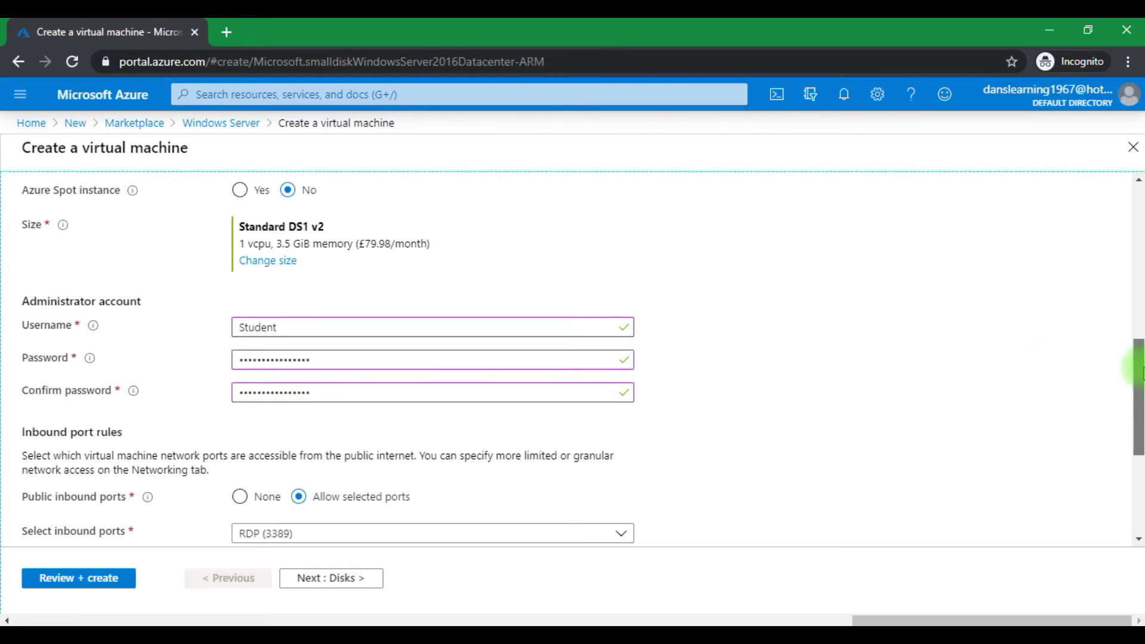
# - Set the public inbound ports to None in the inbound port rules
pyautogui.moveTo(1137, 366); pyautogui.dragTo(1136, 411)
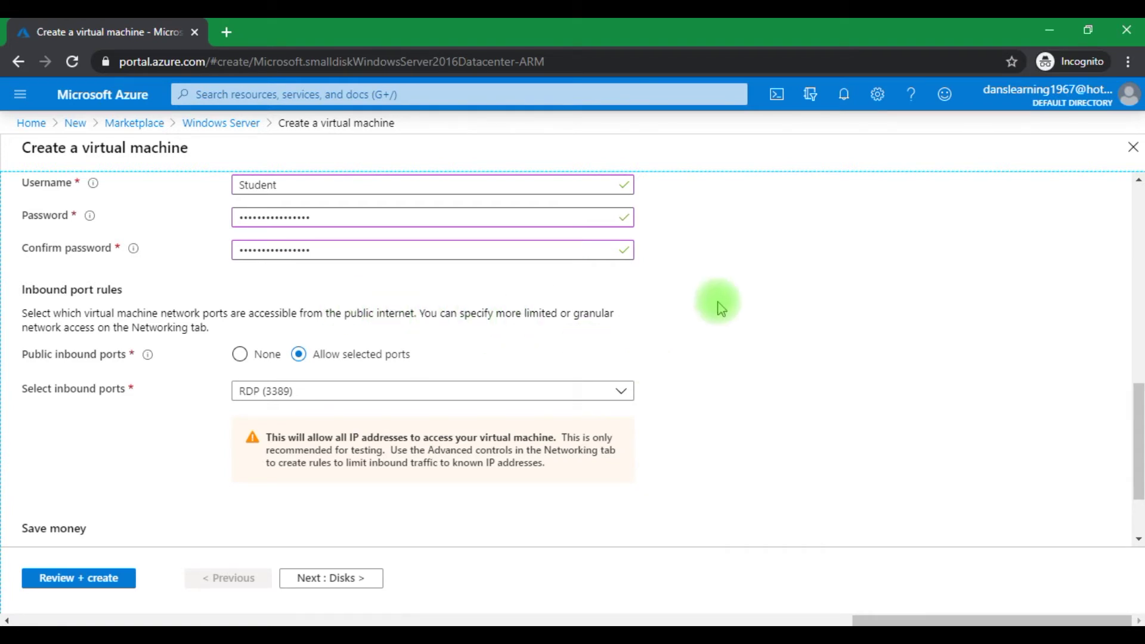
pyautogui.scroll(2, 1136, 380)
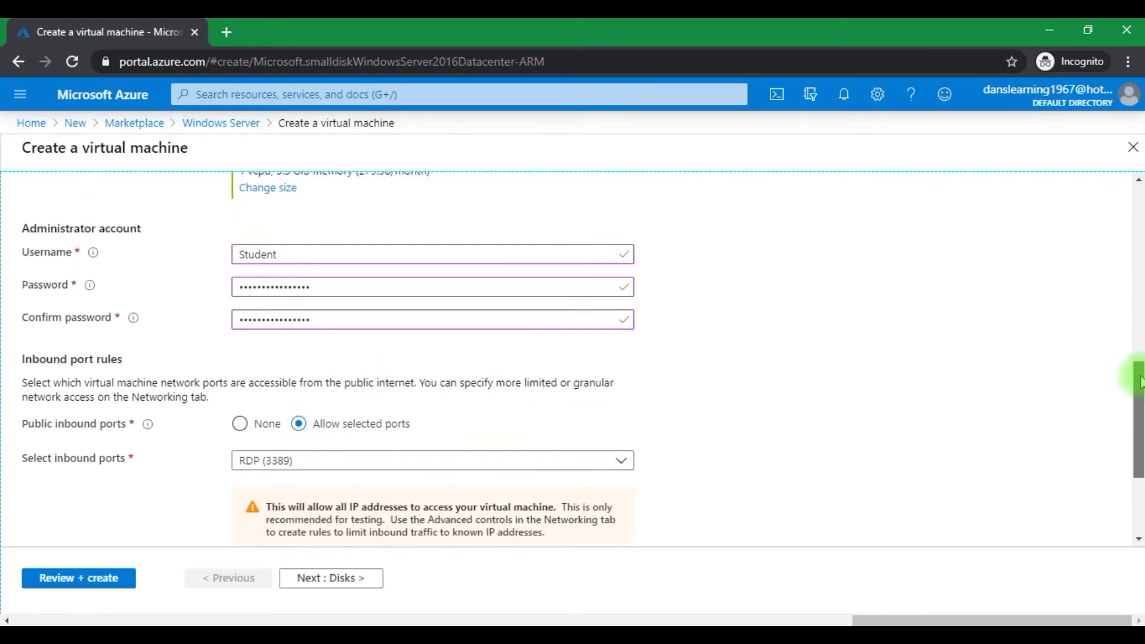
pyautogui.moveTo(1139, 373); pyautogui.dragTo(1139, 364)
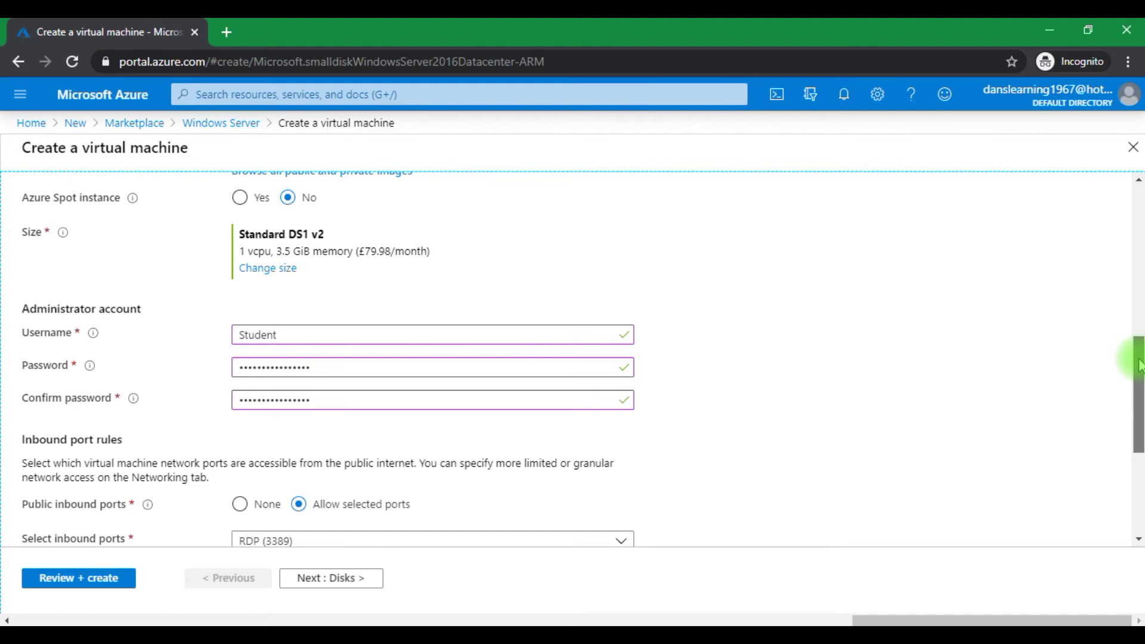
pyautogui.scroll(-3, 1139, 365)
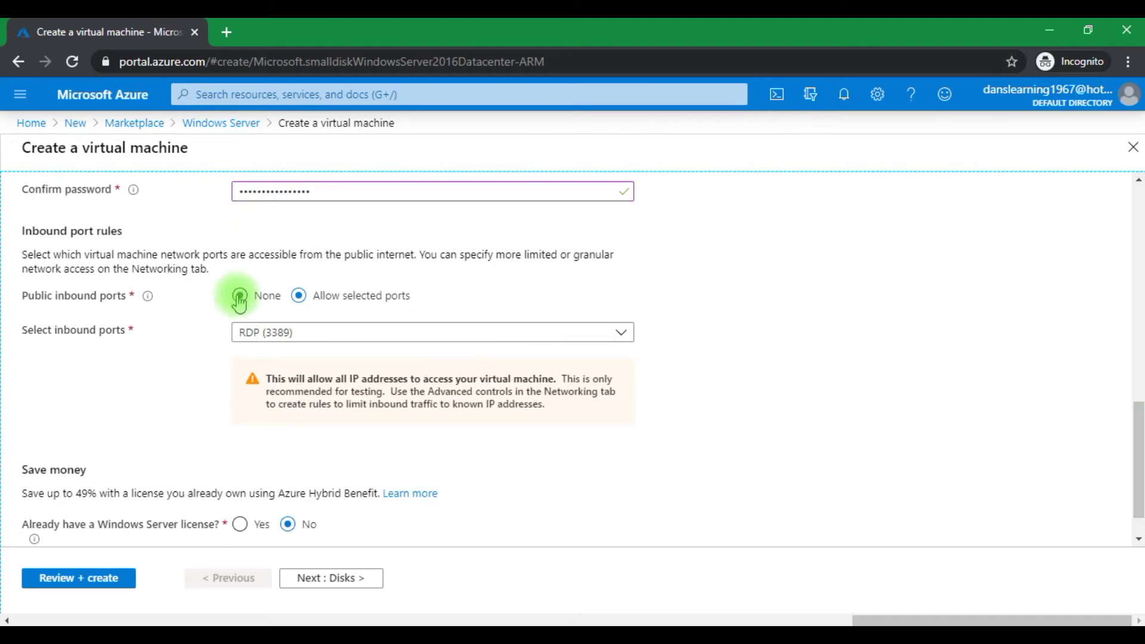
pyautogui.click(239, 296)
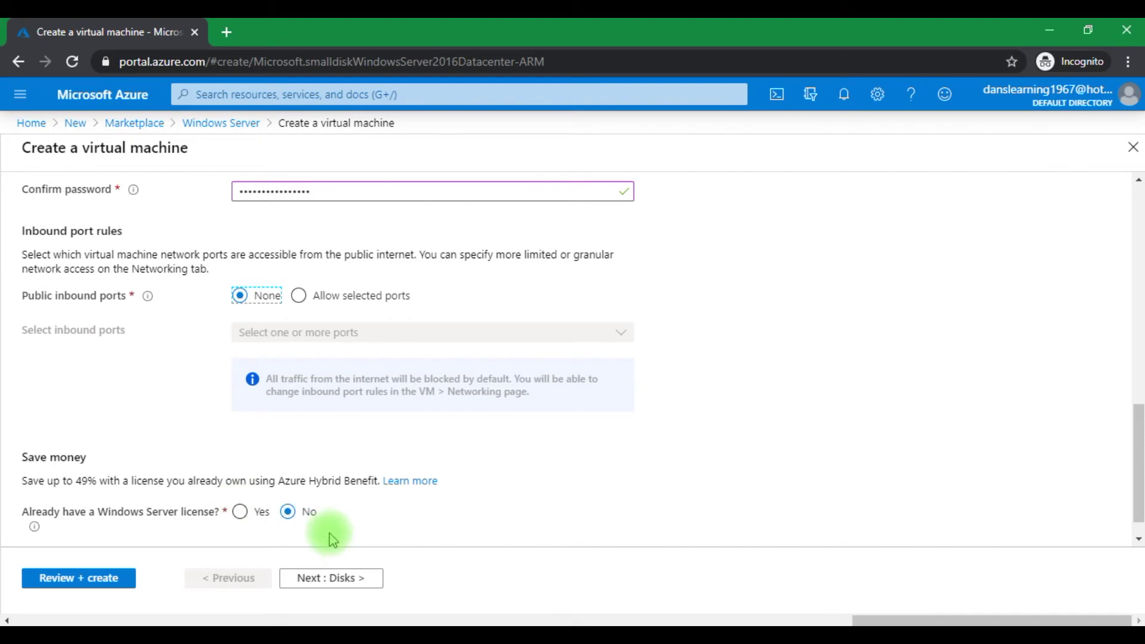
# - Set the virtual machine's OS disk type to Standard HDD in the disk options
pyautogui.click(331, 578)
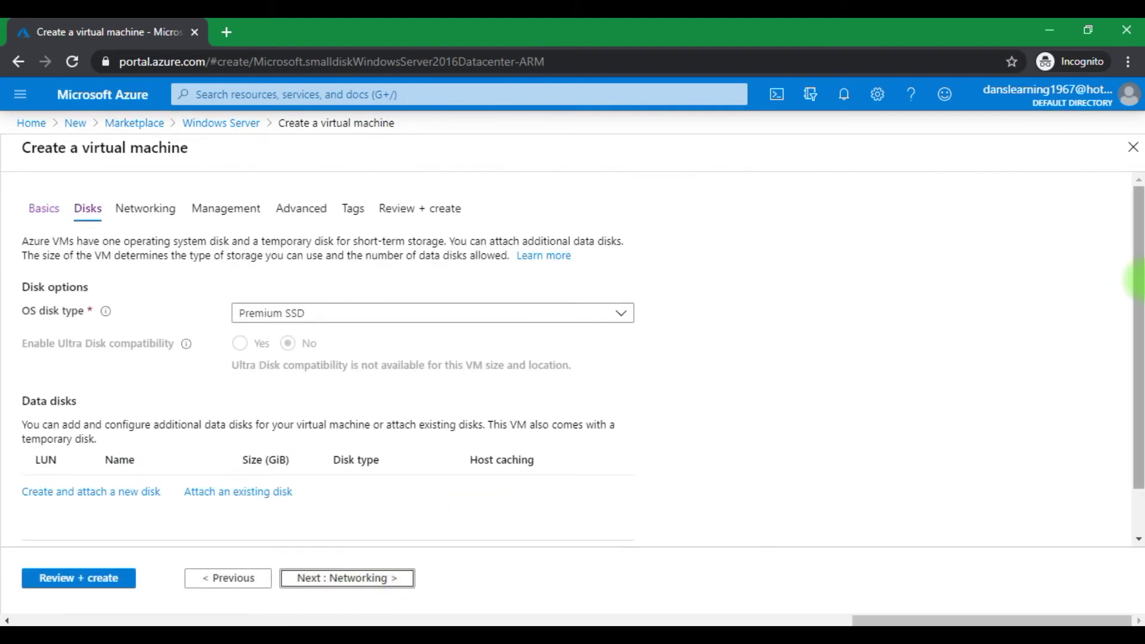
pyautogui.moveTo(1142, 279); pyautogui.dragTo(1142, 300)
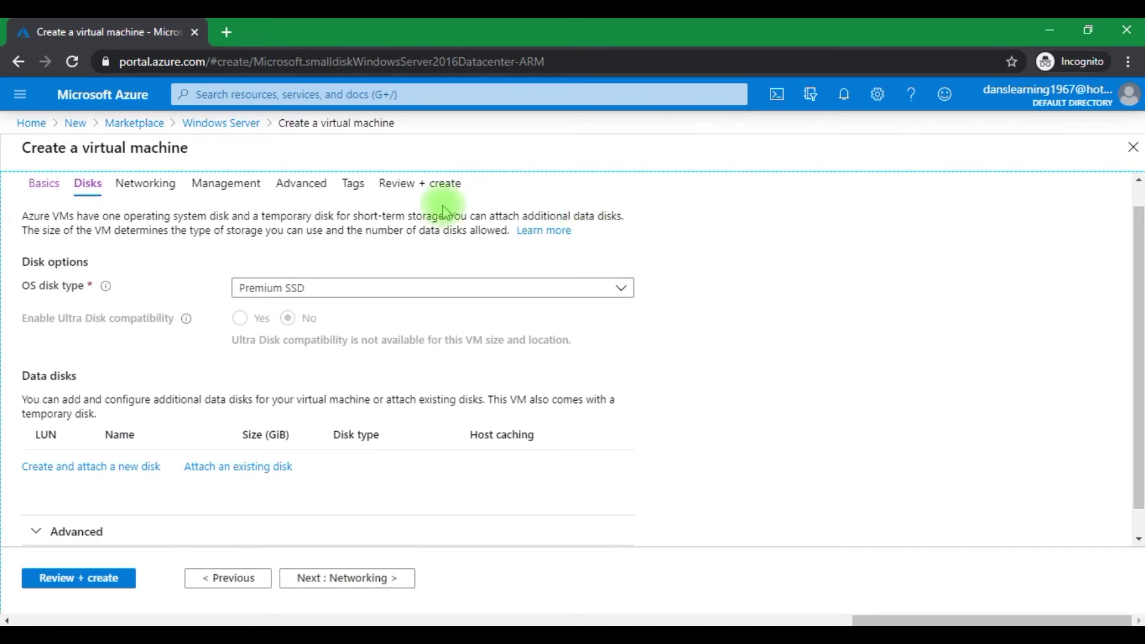
pyautogui.click(401, 284)
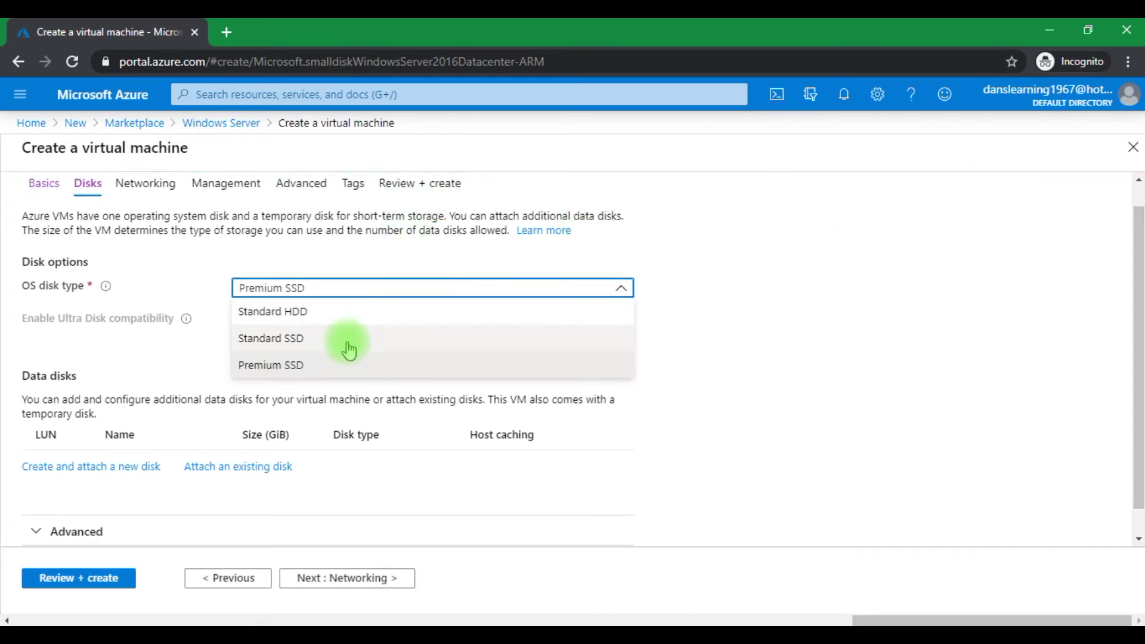
pyautogui.click(350, 346)
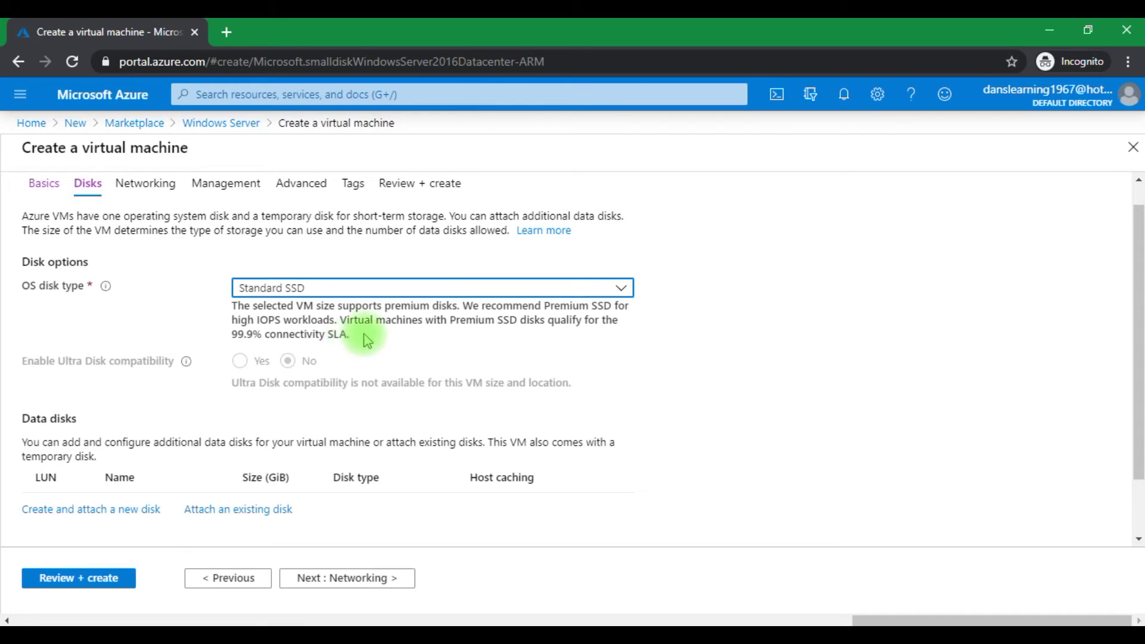
pyautogui.click(457, 291)
pyautogui.click(348, 313)
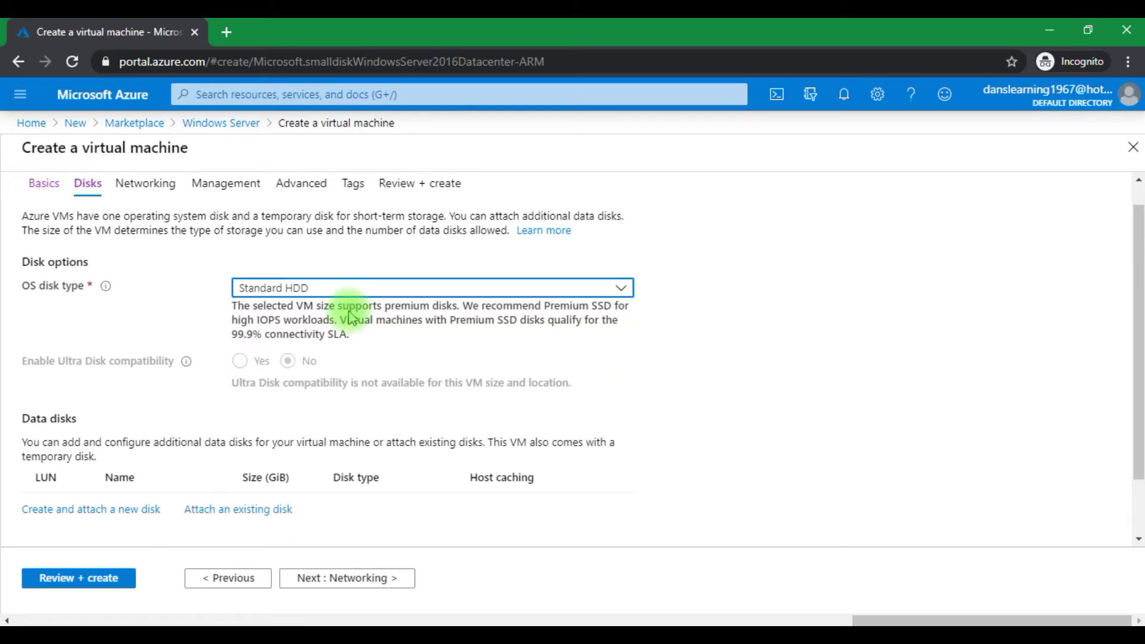
pyautogui.click(1136, 319)
pyautogui.moveTo(1137, 319); pyautogui.dragTo(1136, 375)
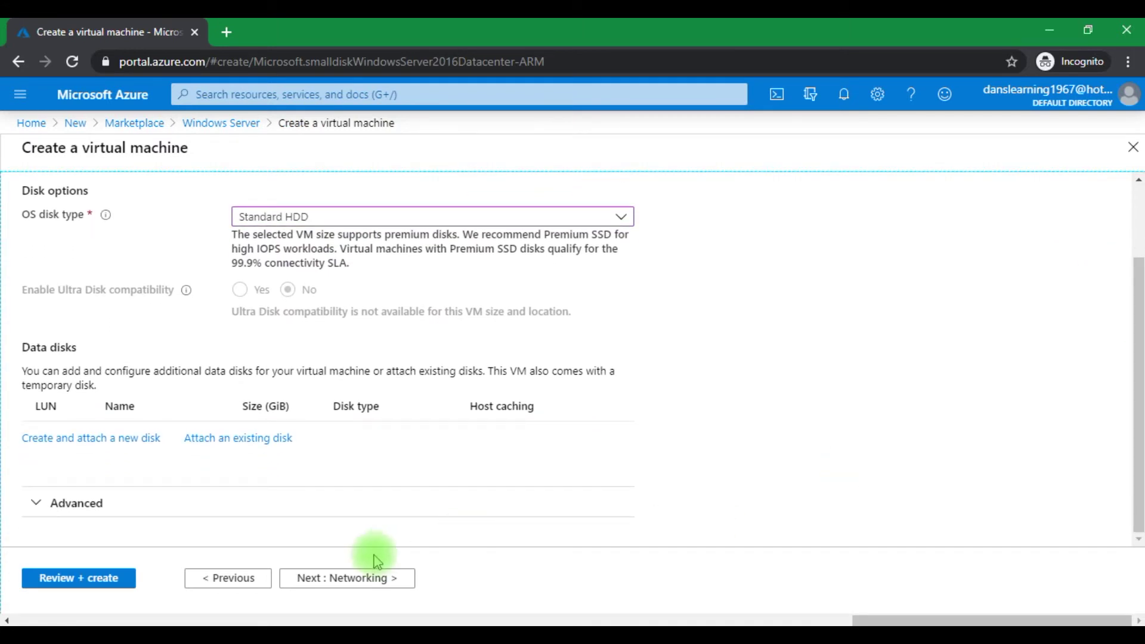
# - In the networking settings, start a new virtual network and replace its default address range with 10.103.0.0/16
pyautogui.click(365, 579)
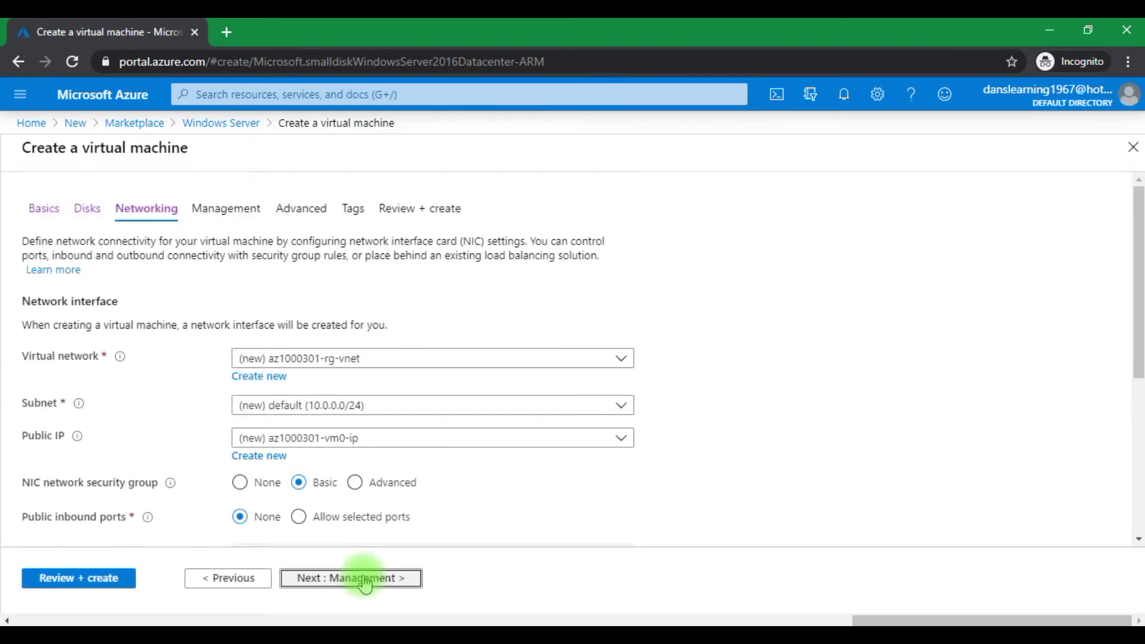
pyautogui.click(259, 377)
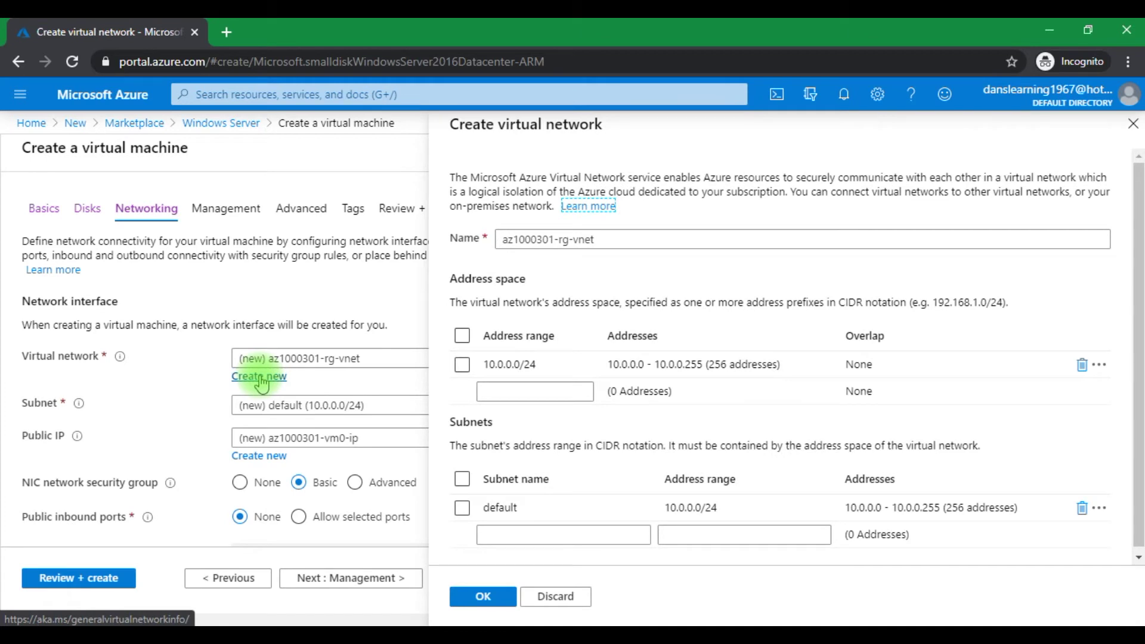
pyautogui.click(462, 365)
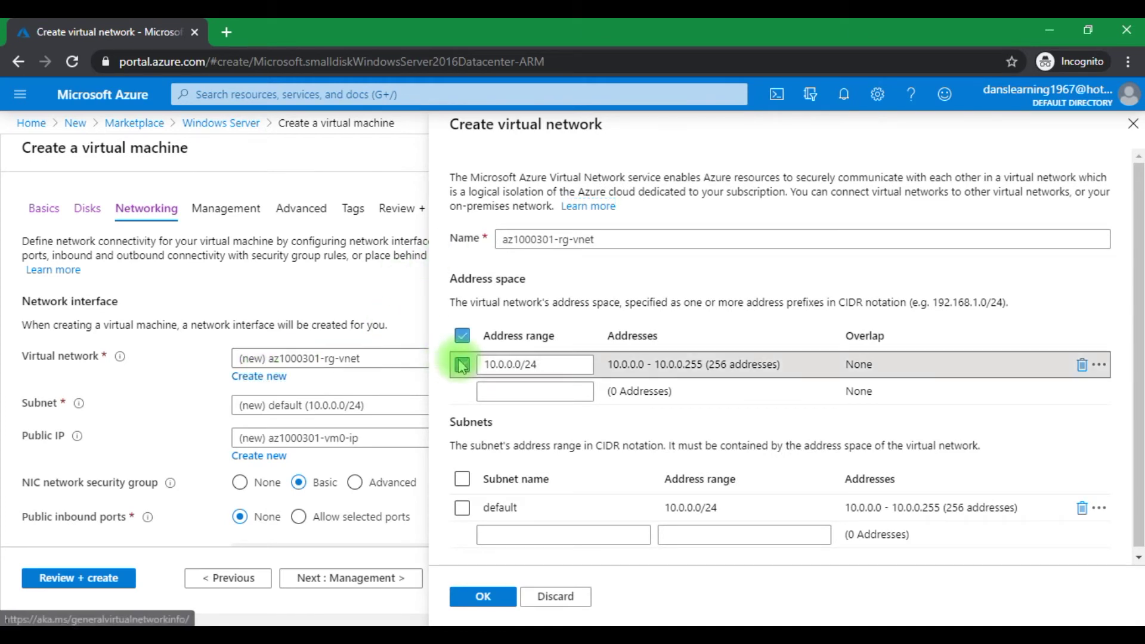
pyautogui.click(1081, 364)
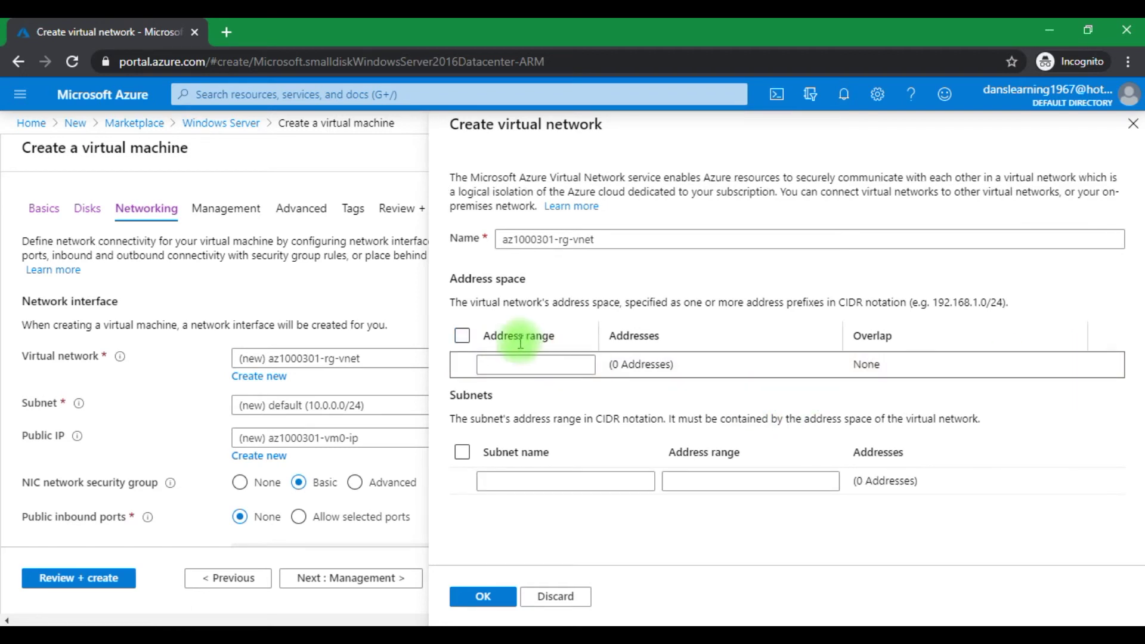
pyautogui.click(513, 365)
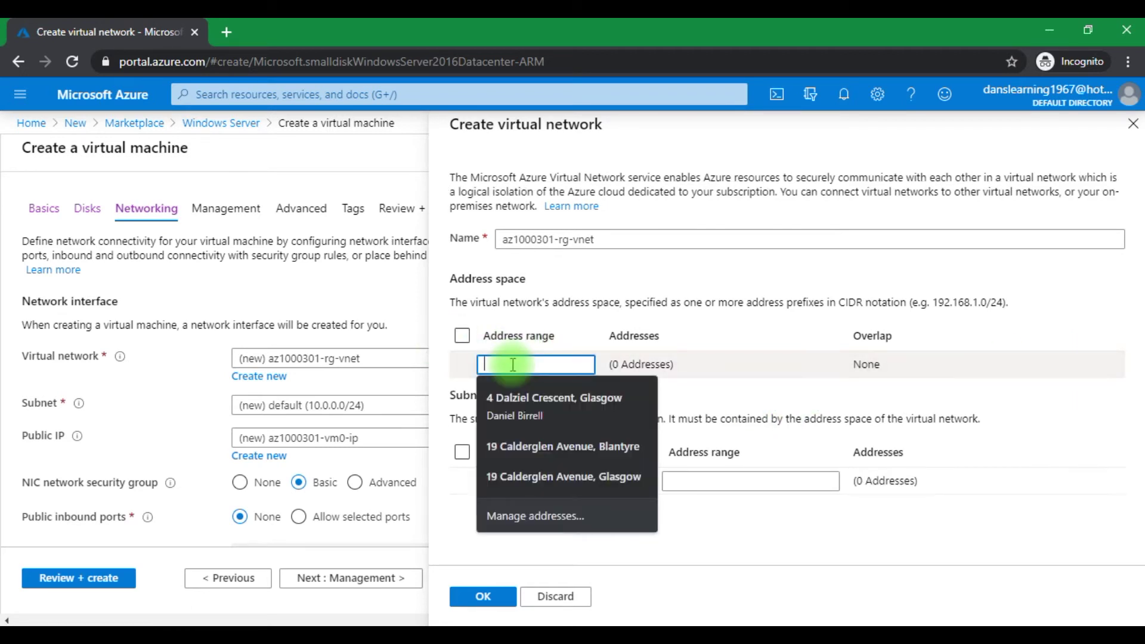
pyautogui.write('10.1')
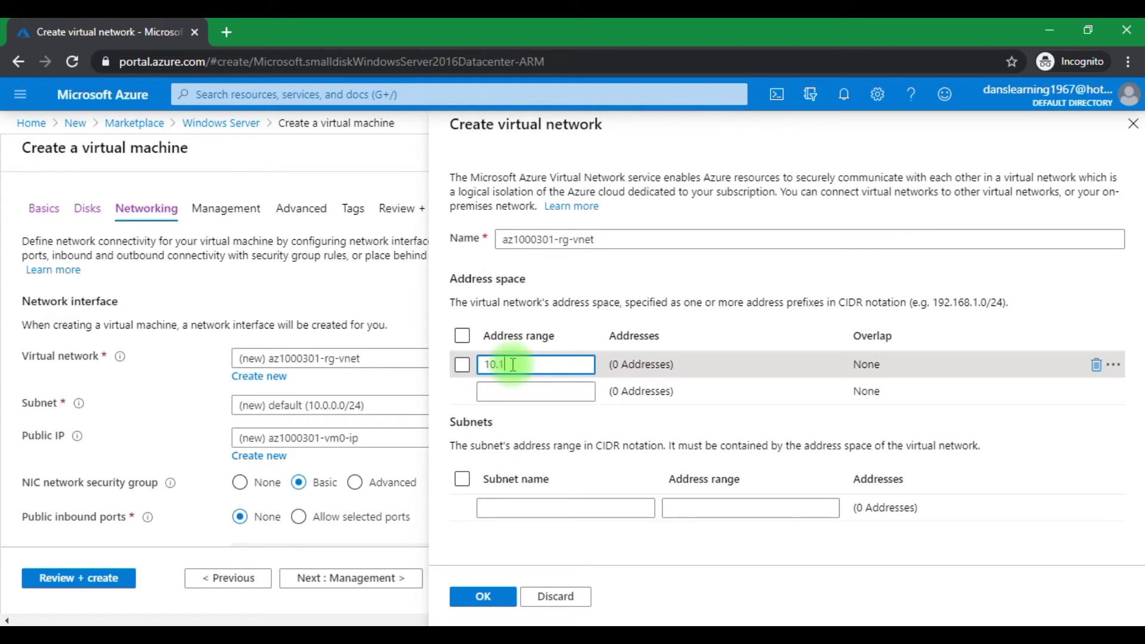
pyautogui.write('03')
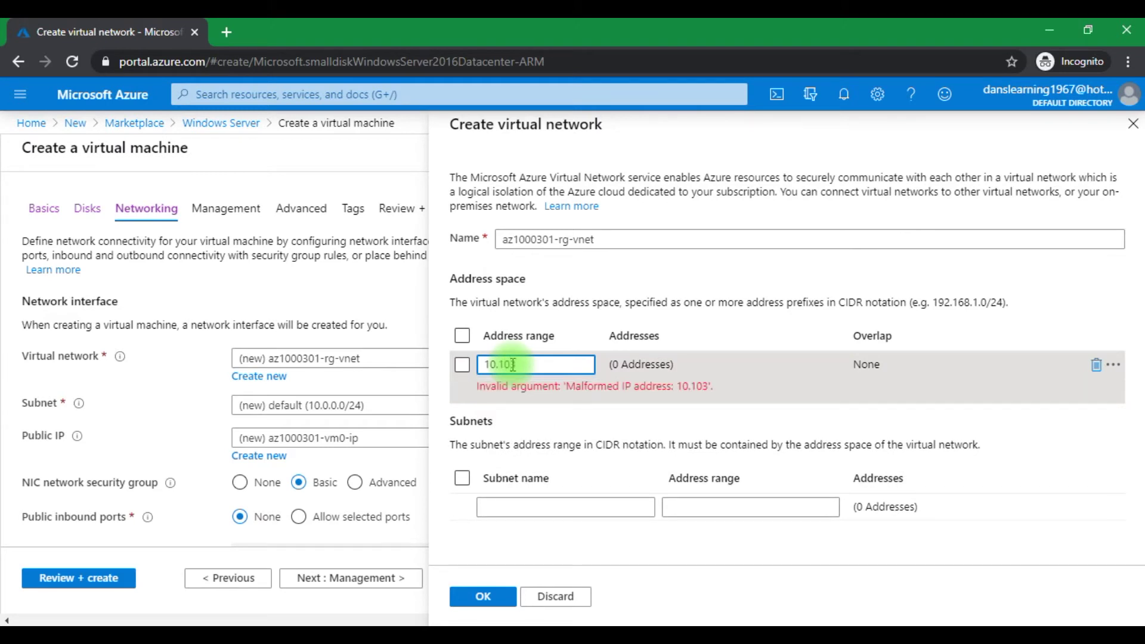
pyautogui.write('.0.0')
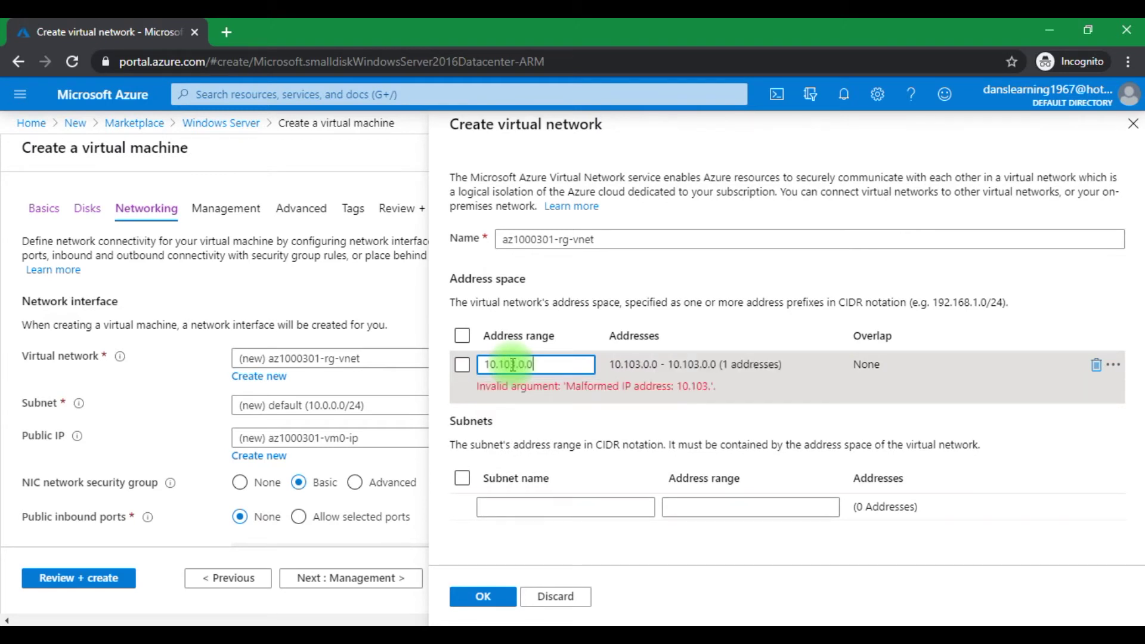
pyautogui.write('/16')
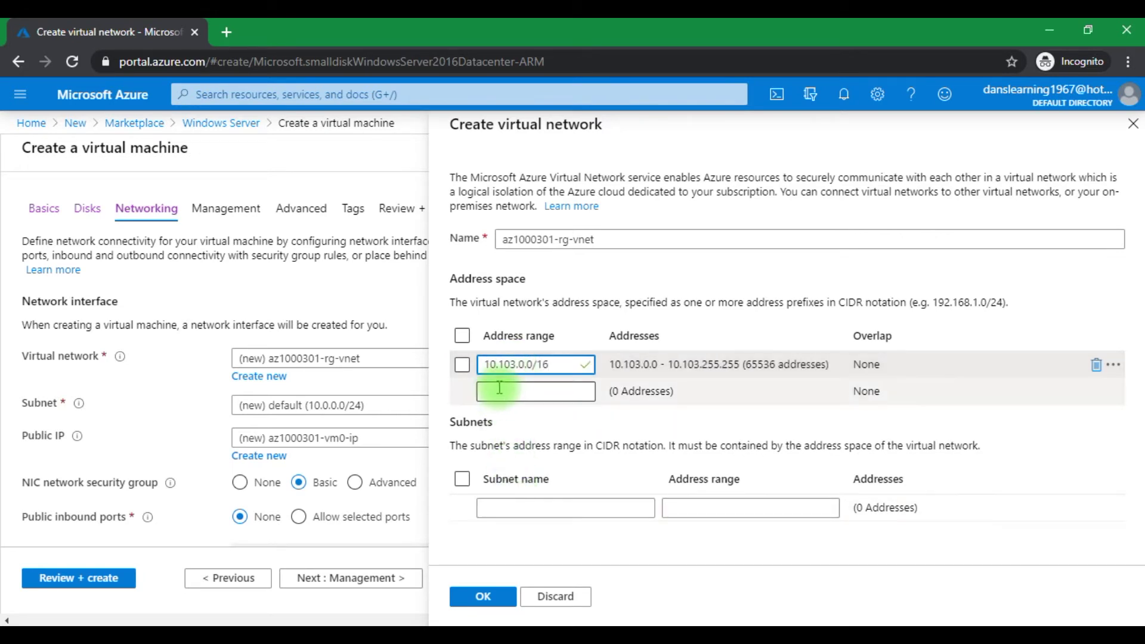
pyautogui.click(499, 390)
# - Add a subnet named subnet0 with address range 10.103.0.0/24 and confirm the new virtual network
pyautogui.click(740, 508)
pyautogui.click(583, 514)
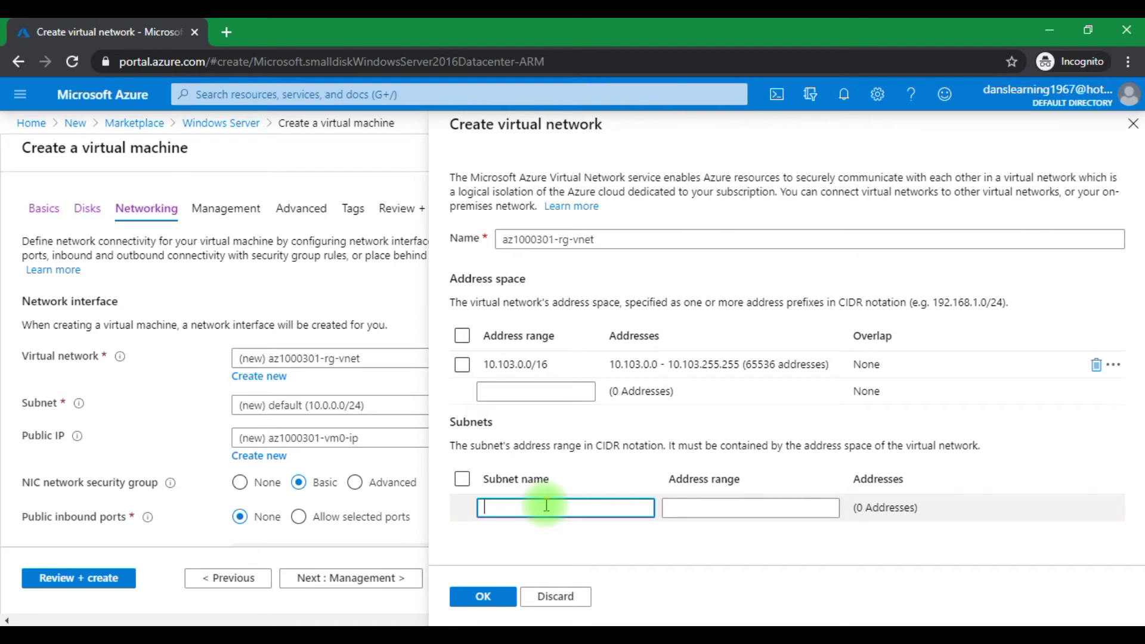
pyautogui.write('subnet0')
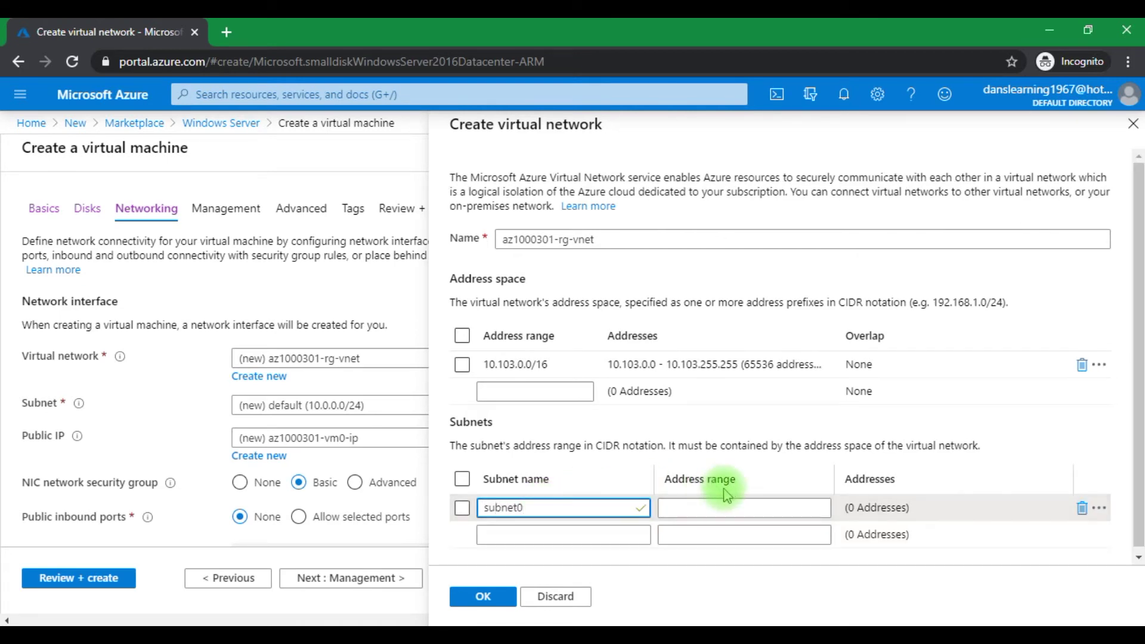
pyautogui.click(733, 506)
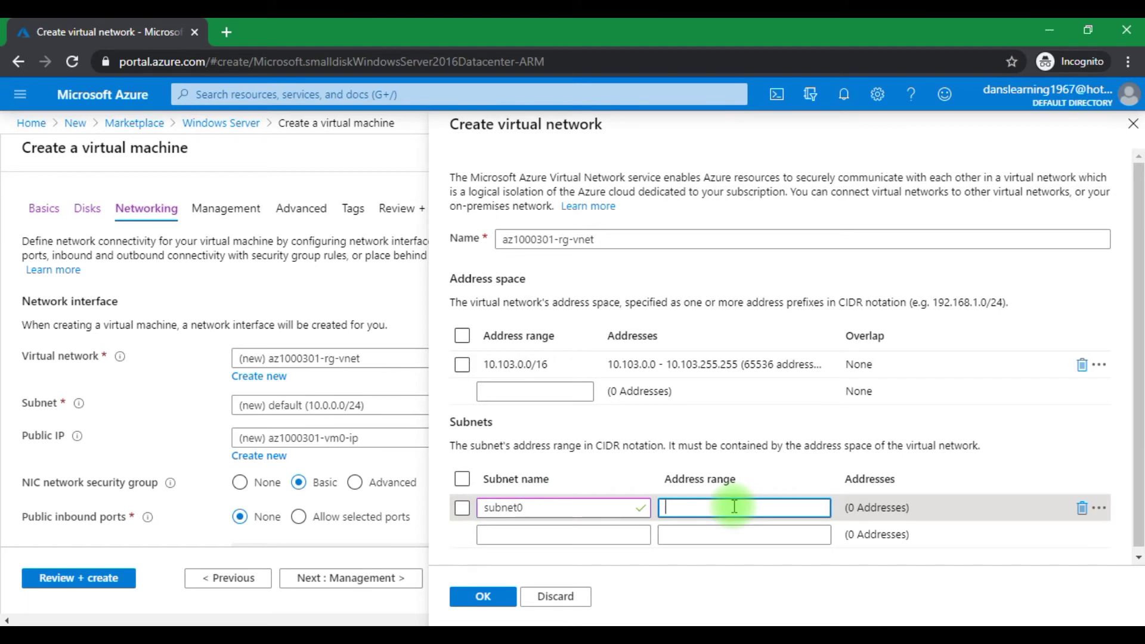
pyautogui.write('10.103.0.0/24')
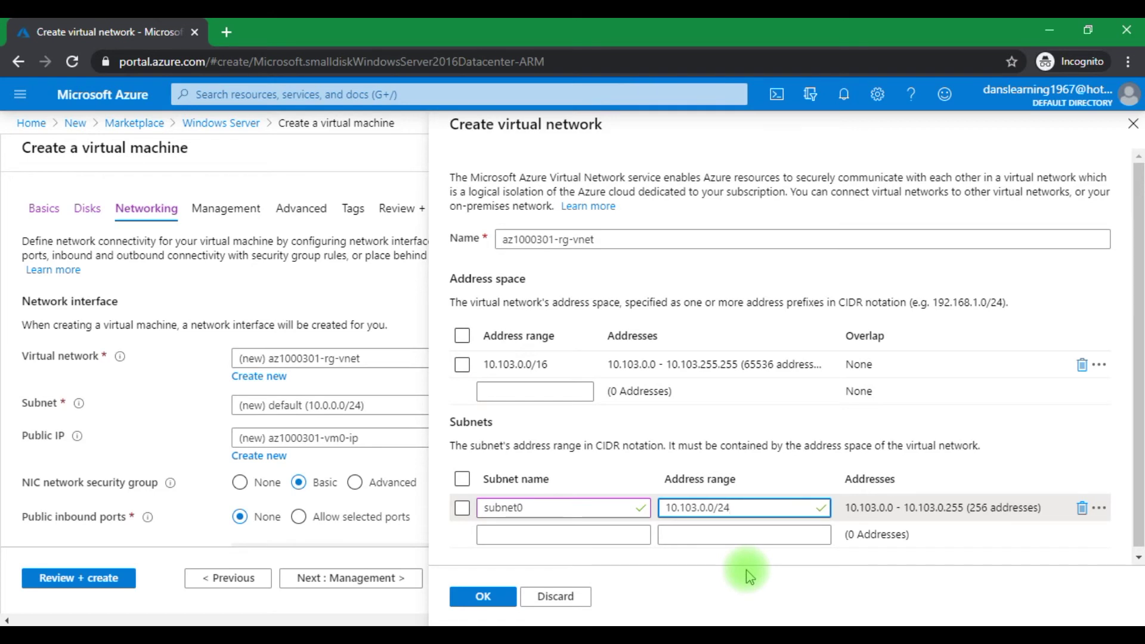
pyautogui.click(487, 599)
# - Turn off boot diagnostics in the virtual machine's management settings
pyautogui.click(403, 579)
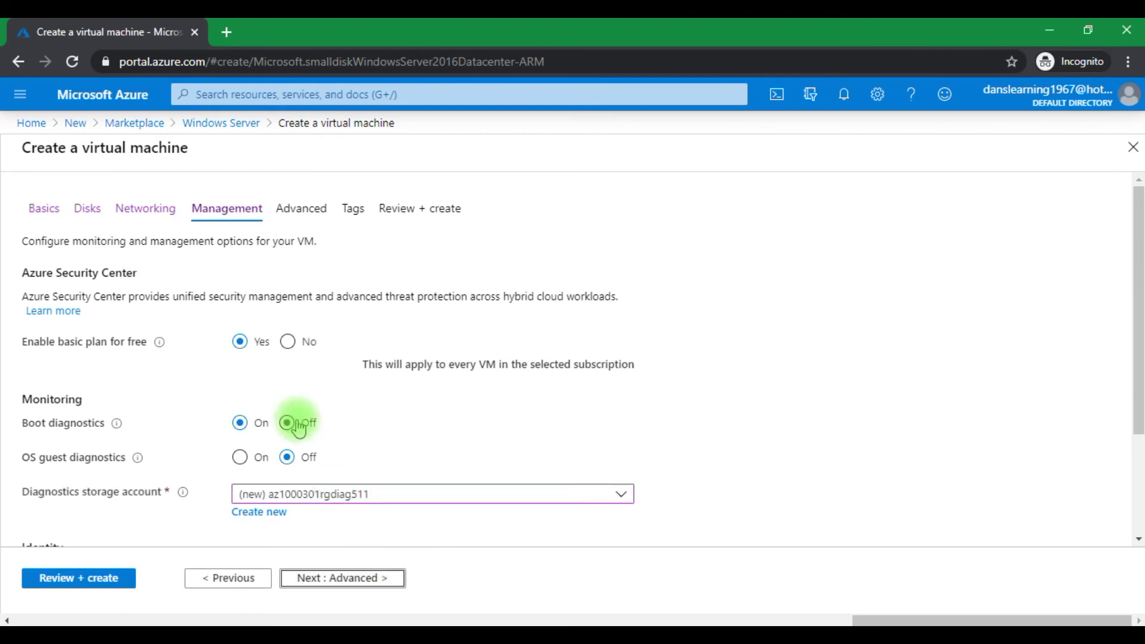
pyautogui.click(287, 423)
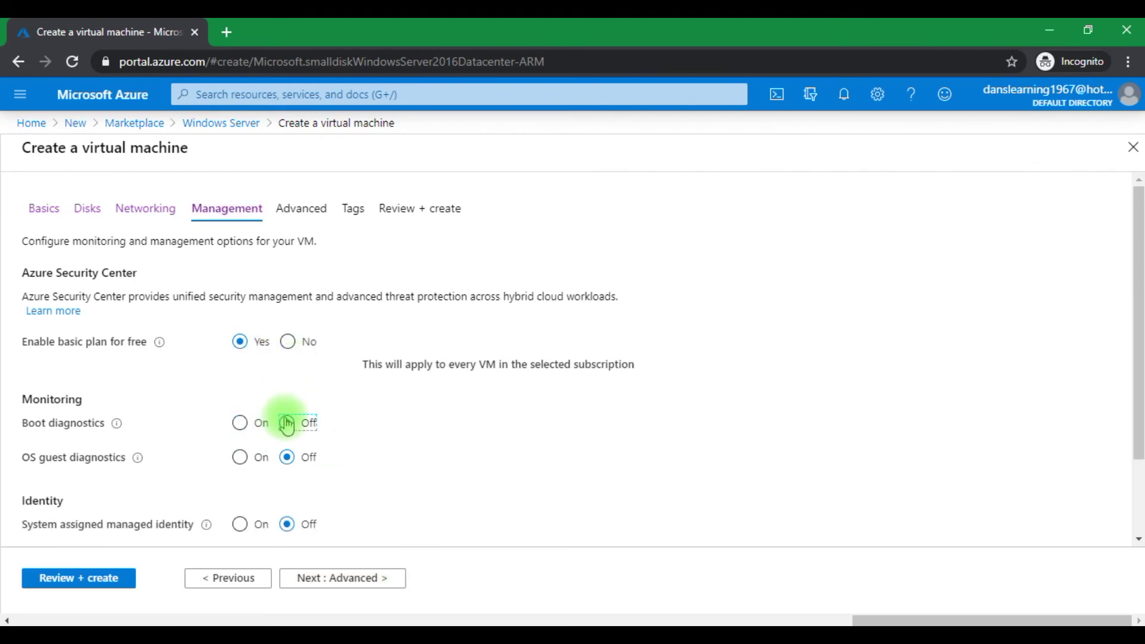
# - Keep the default advanced settings, validate the configuration, and create the virtual machine
pyautogui.click(346, 587)
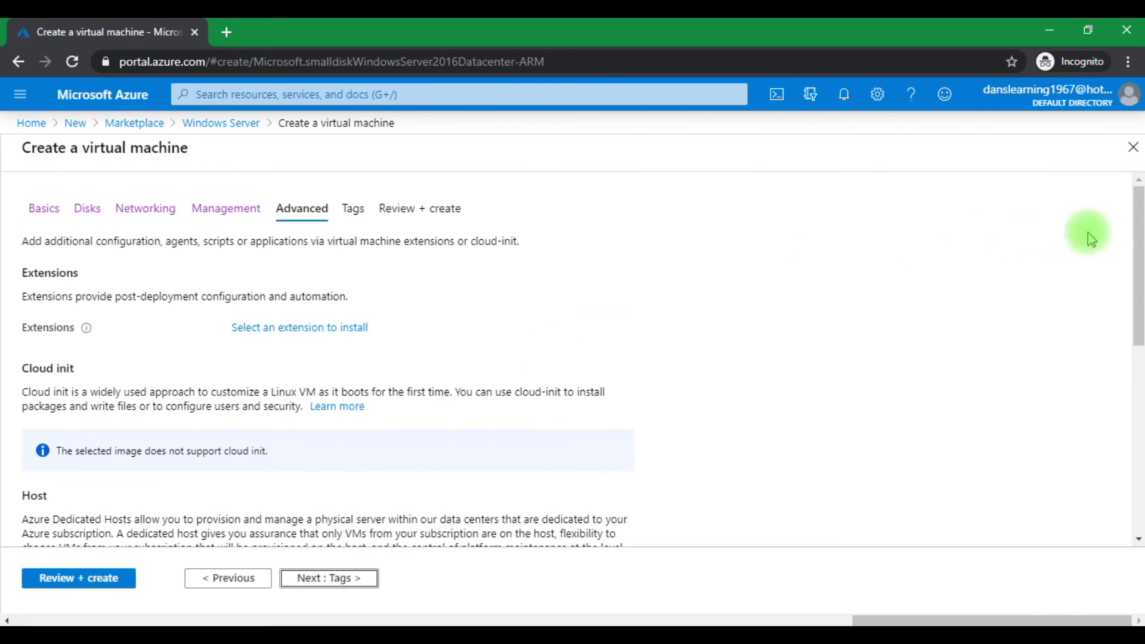
pyautogui.moveTo(1137, 252); pyautogui.dragTo(1136, 438)
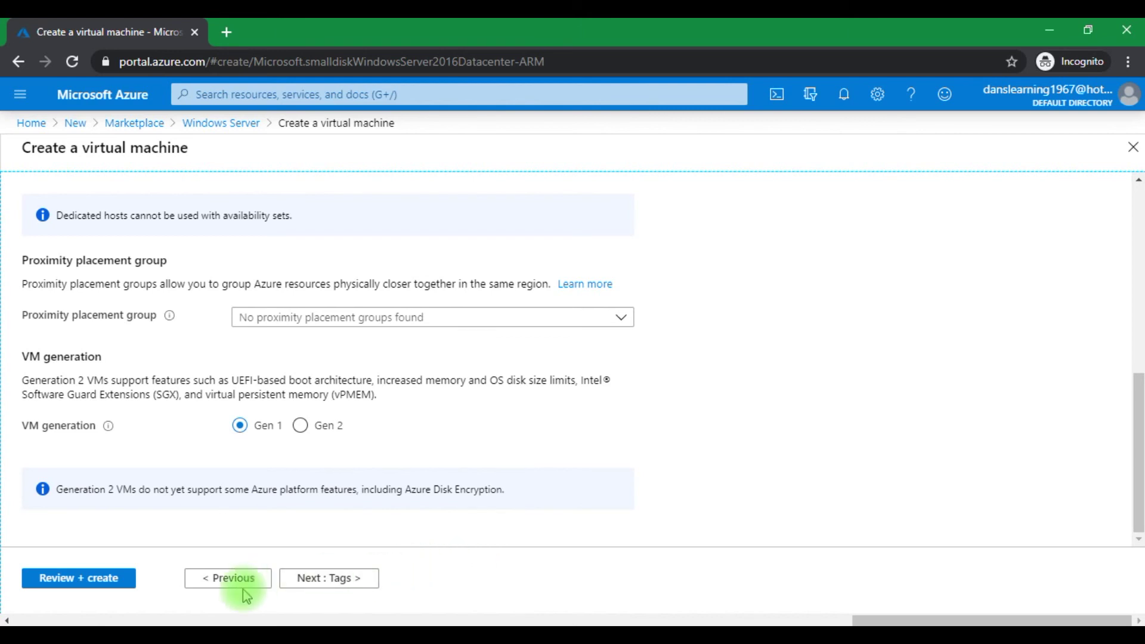
pyautogui.click(100, 580)
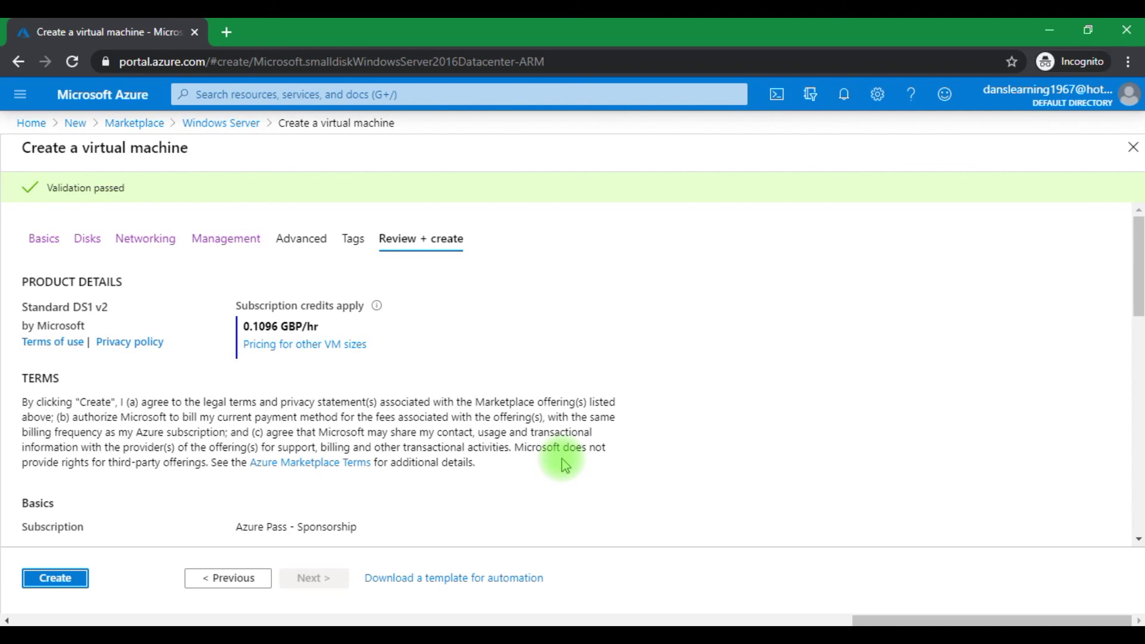
pyautogui.click(56, 578)
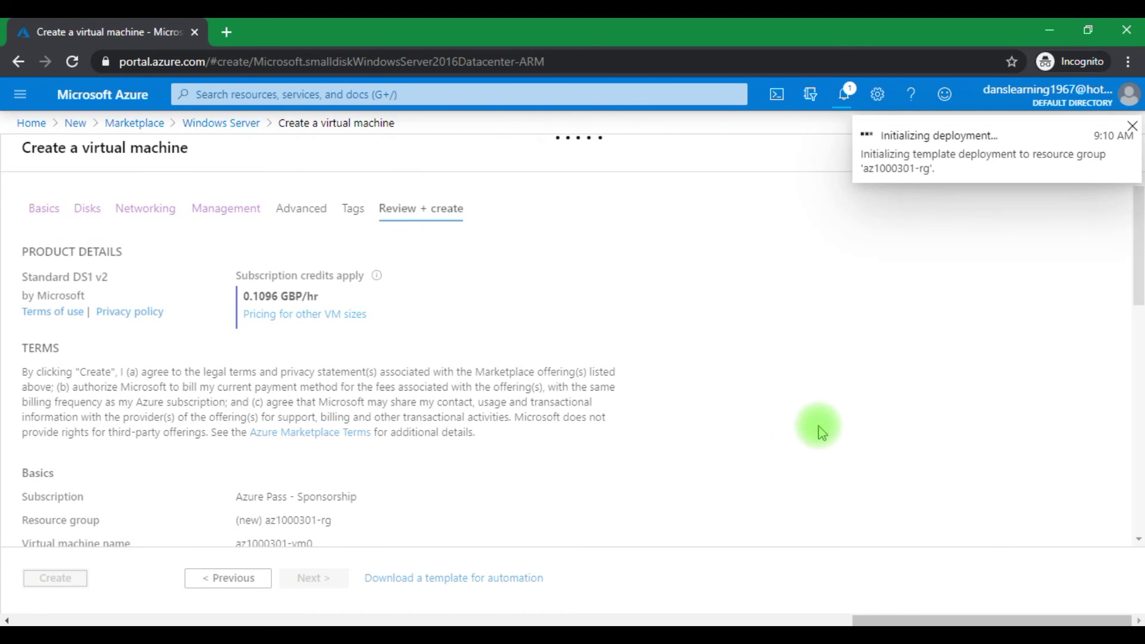